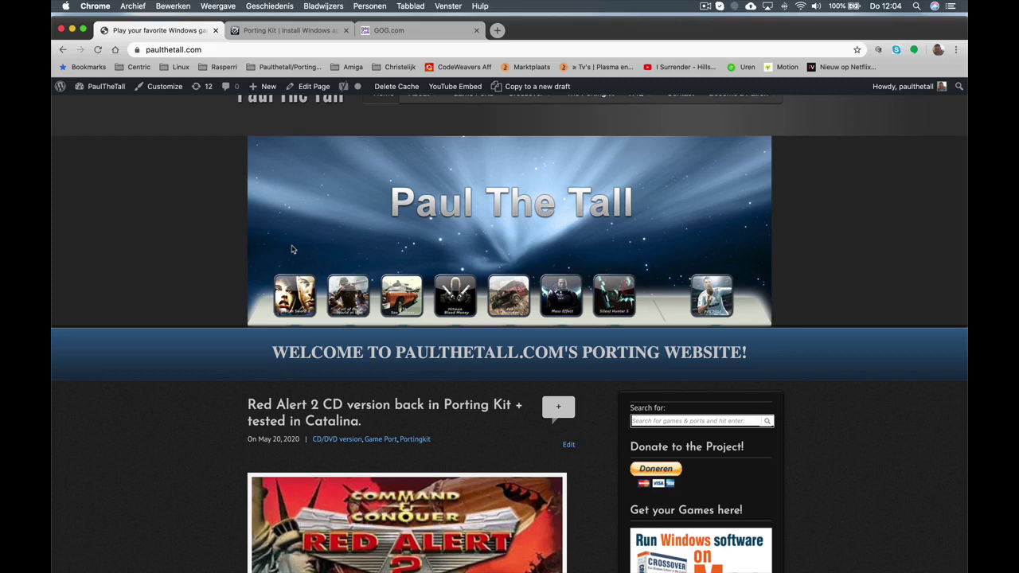
Scroll through the Red Alert 2 CD post down and back up to its install instructions
scroll(334, 298, down, 3)
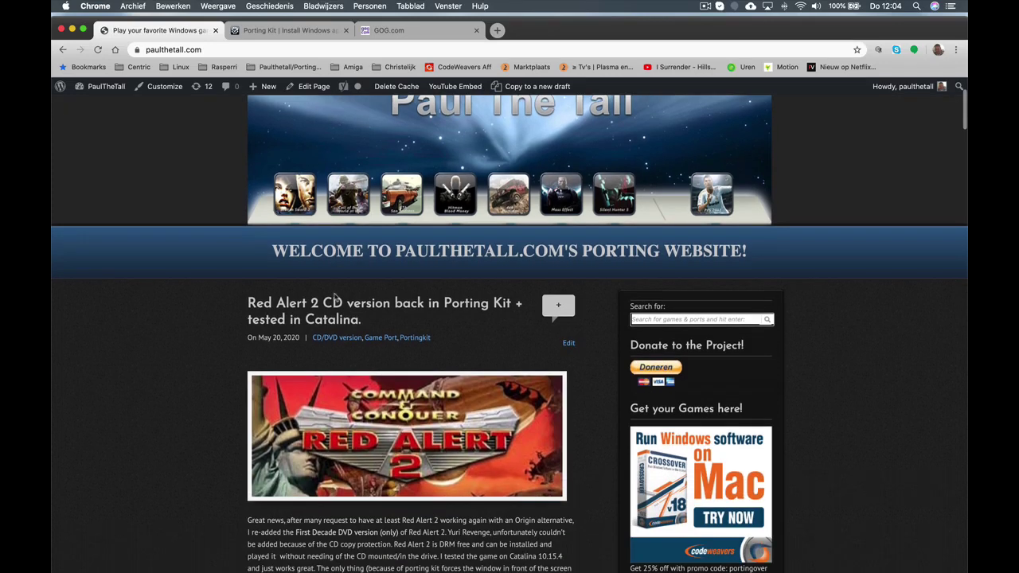
scroll(334, 299, down, 1)
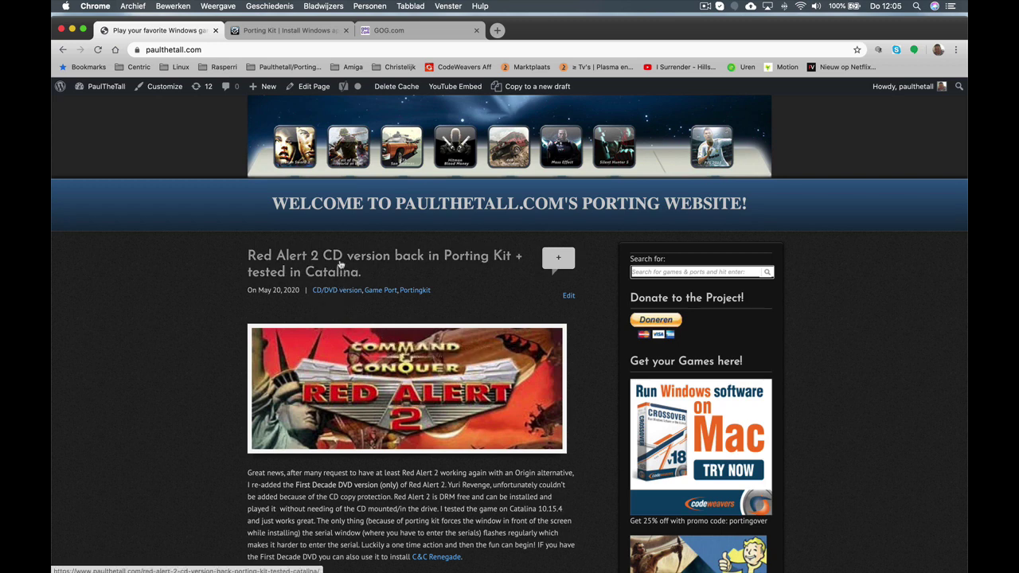
scroll(444, 319, down, 3)
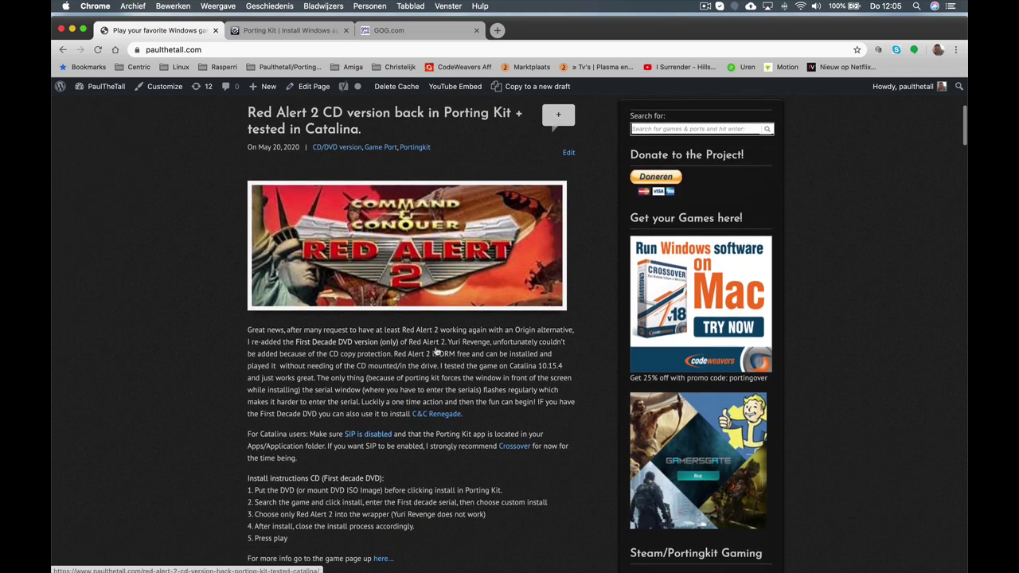
scroll(432, 344, down, 1)
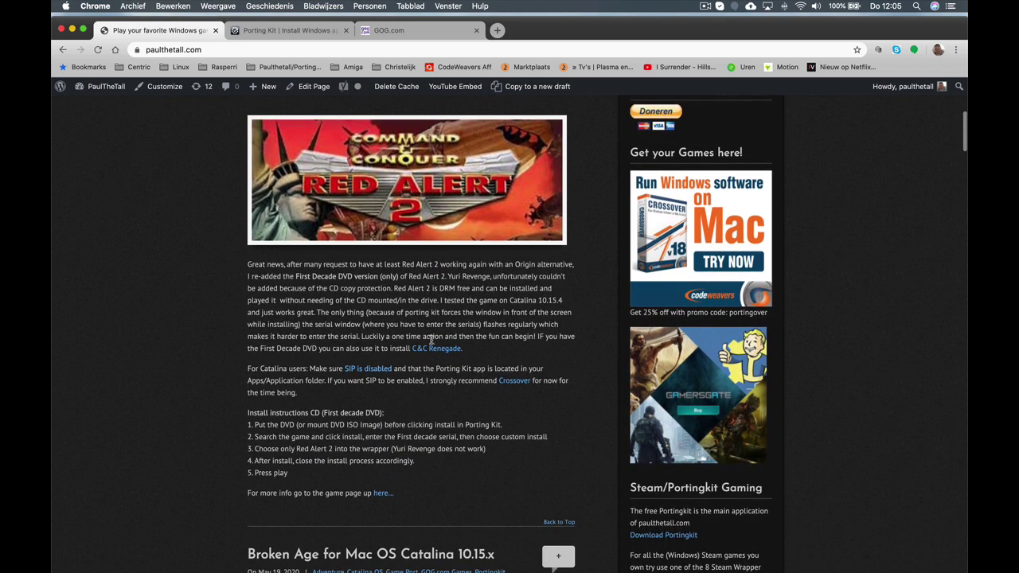
scroll(430, 340, up, 1)
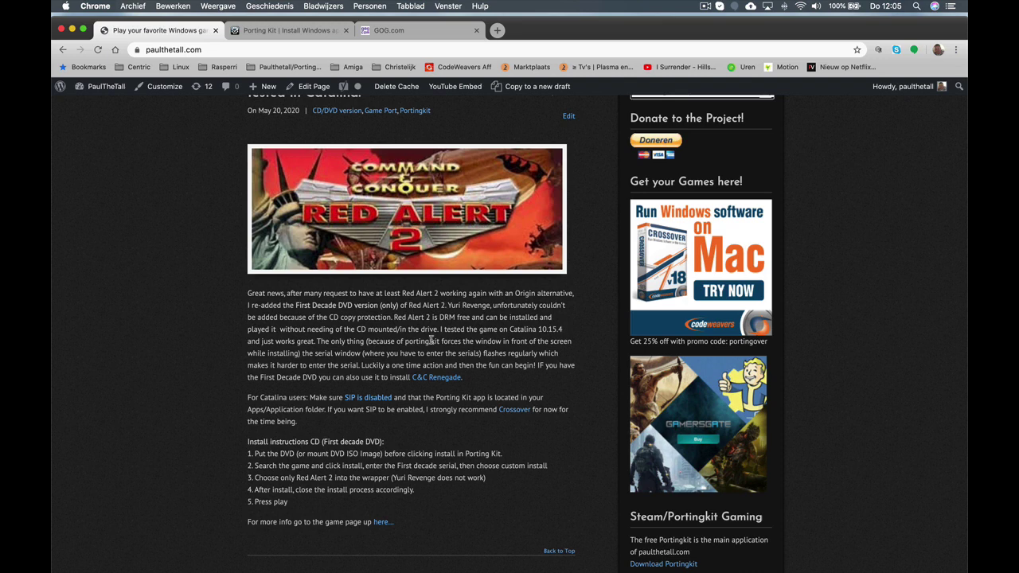
scroll(431, 340, up, 1)
scroll(443, 329, up, 2)
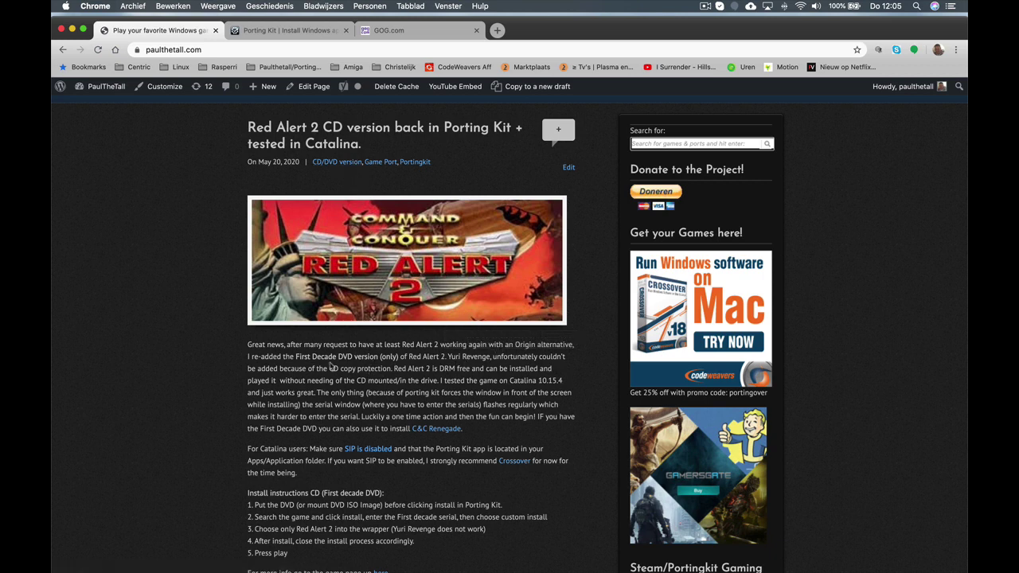
Highlight 'First Decade DVD', move the browser window aside and back, then scroll to the page top
drag(296, 357, 354, 357)
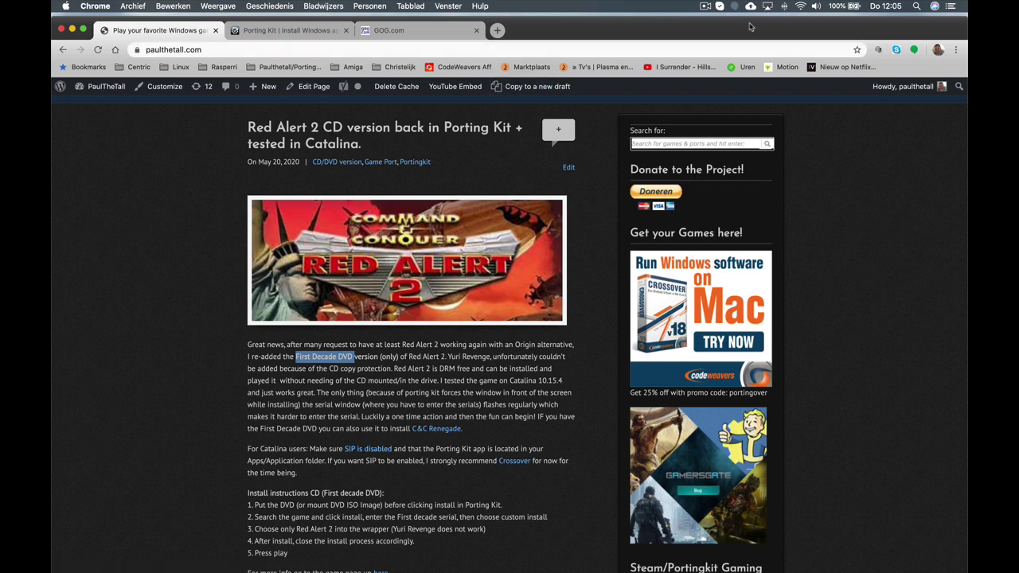
drag(748, 28, 638, 86)
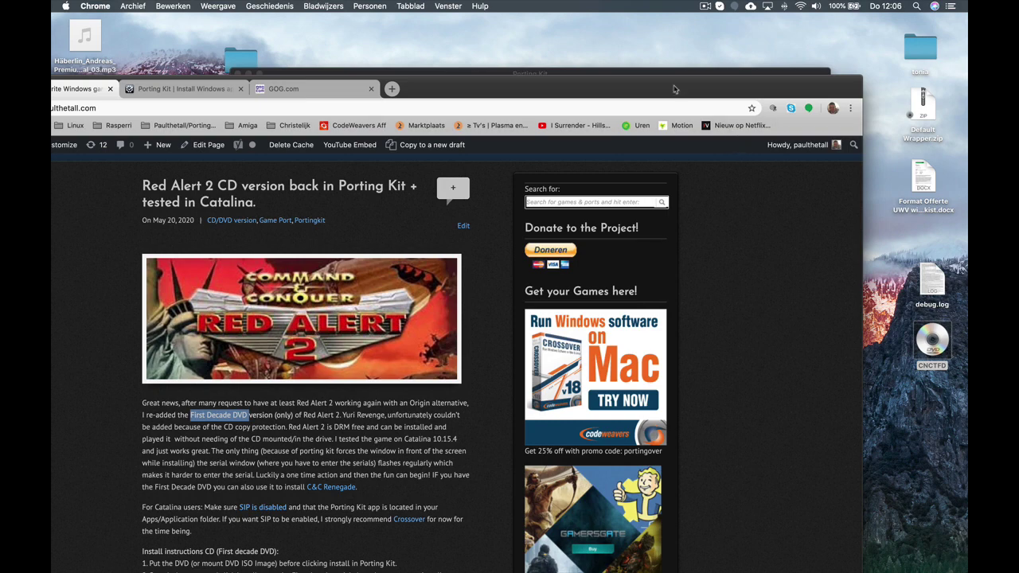
drag(674, 89, 781, 14)
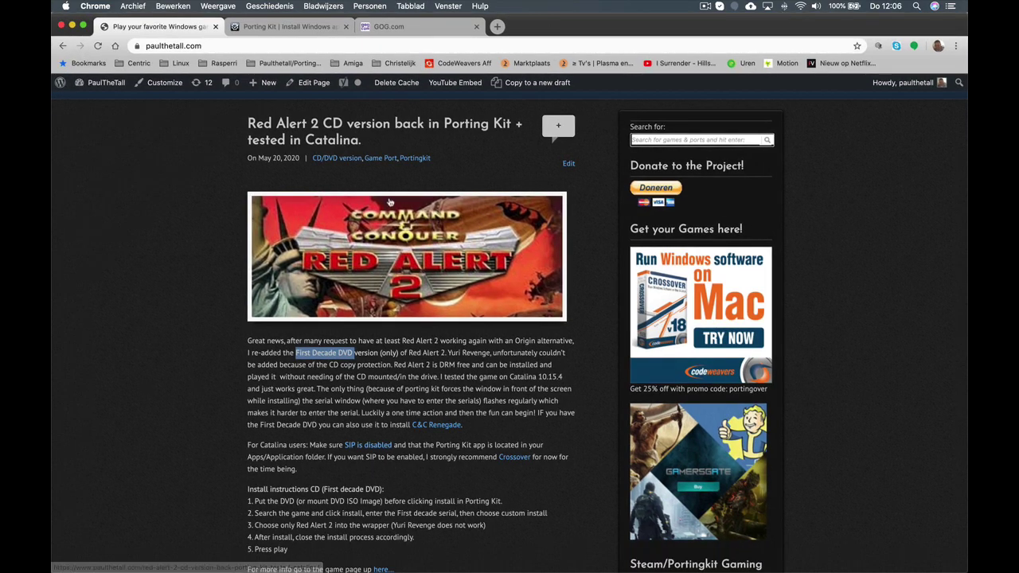
scroll(397, 202, up, 3)
scroll(397, 202, up, 4)
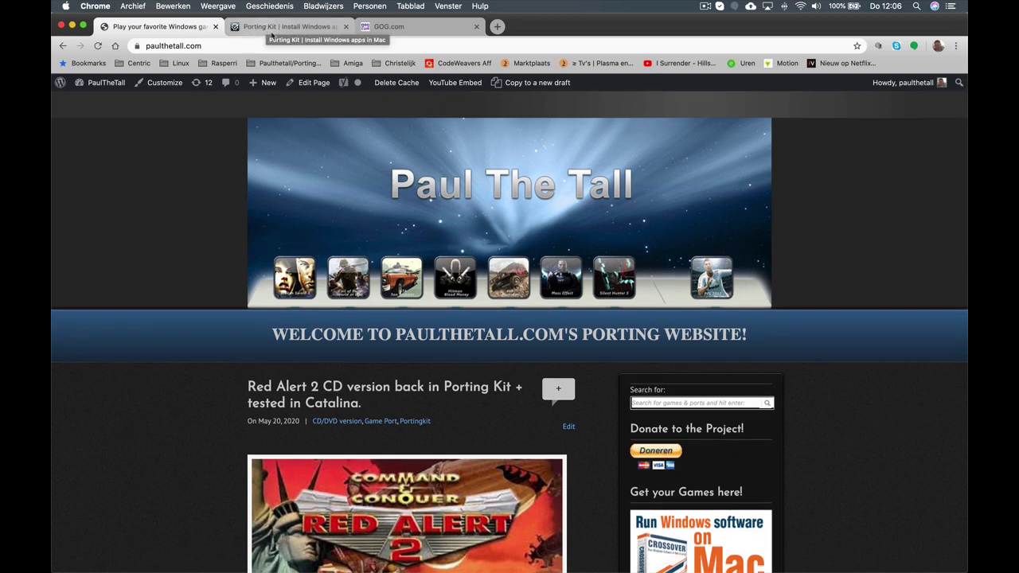
Switch to the Porting Kit tab, go to portingkit.com and open its Download page
click(272, 26)
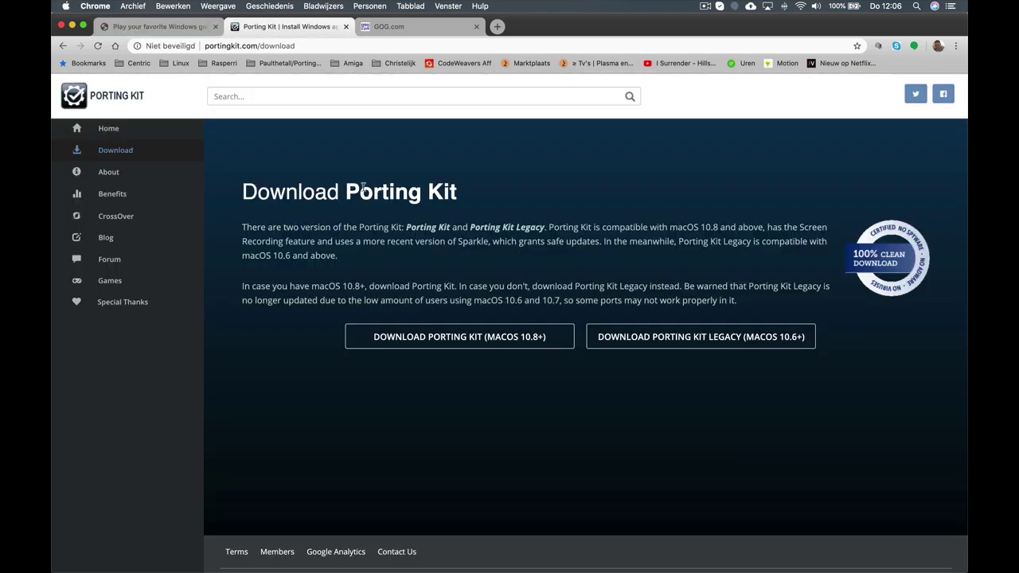
click(219, 49)
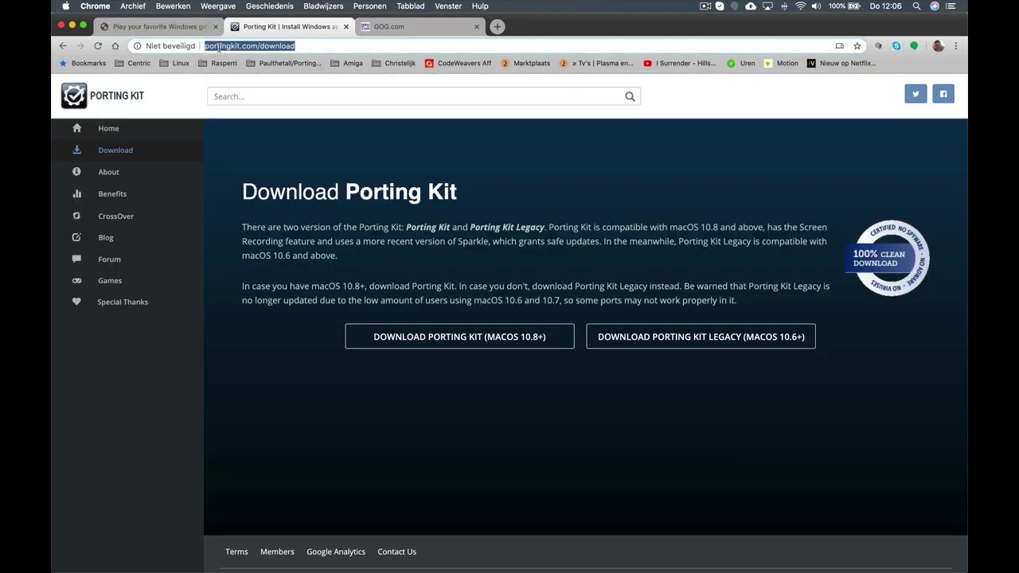
text(htt)
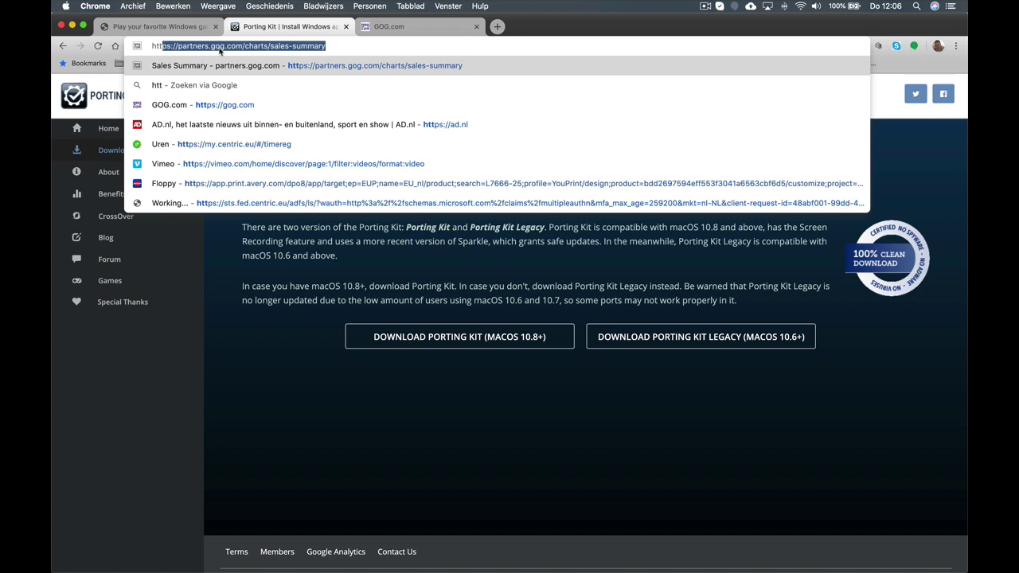
text(ps://)
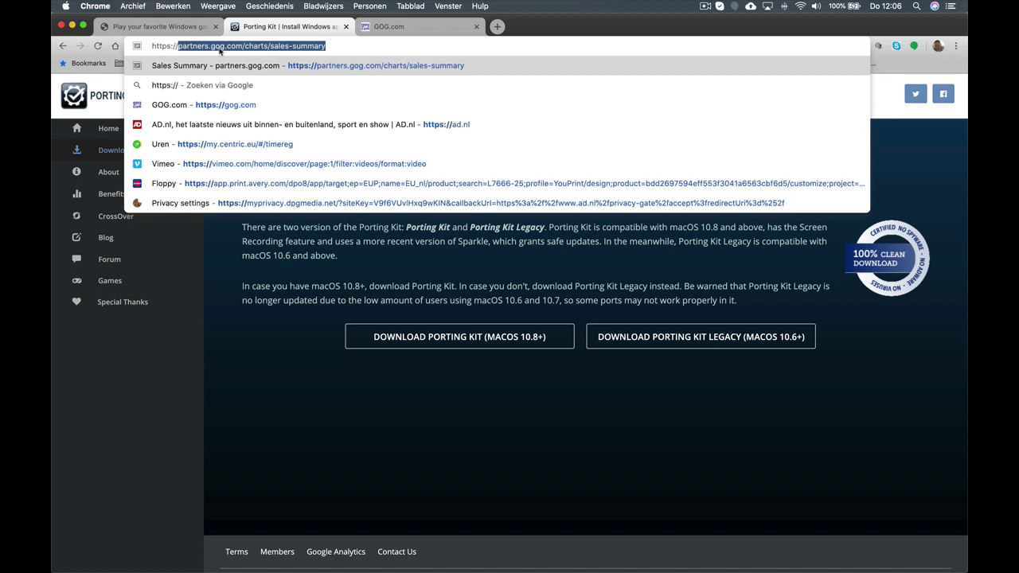
text(portingkit.c)
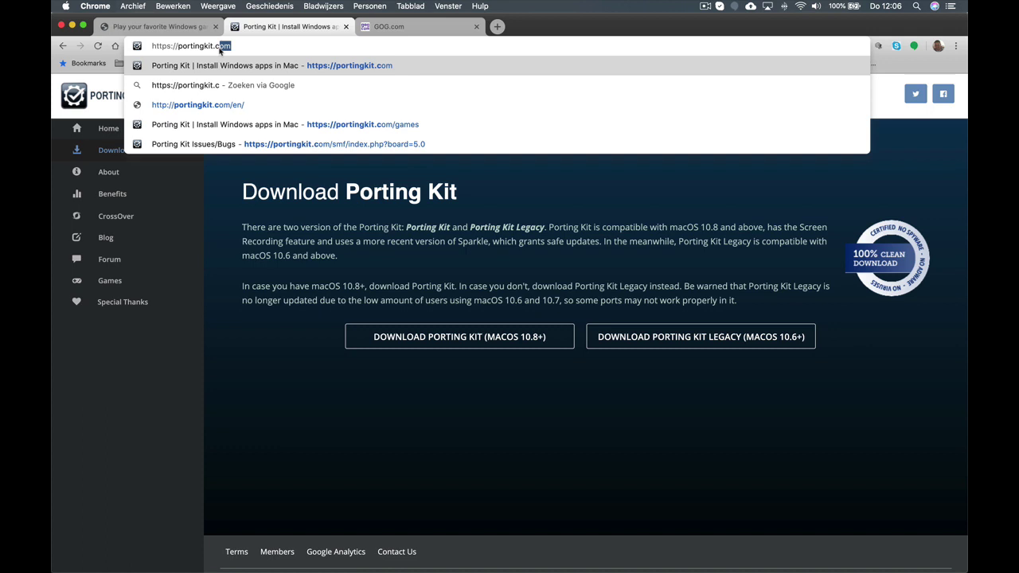
key(Return)
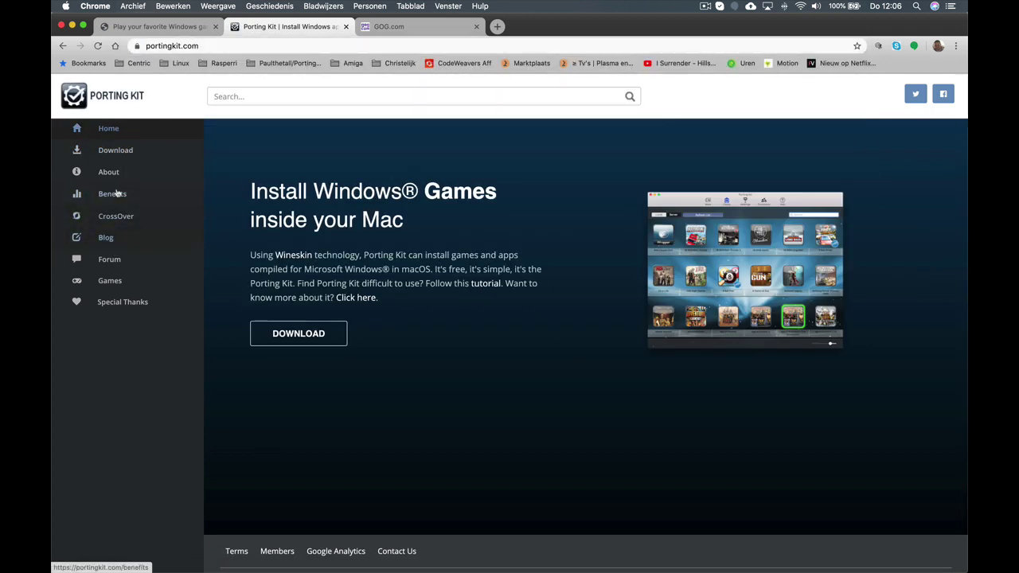
click(111, 151)
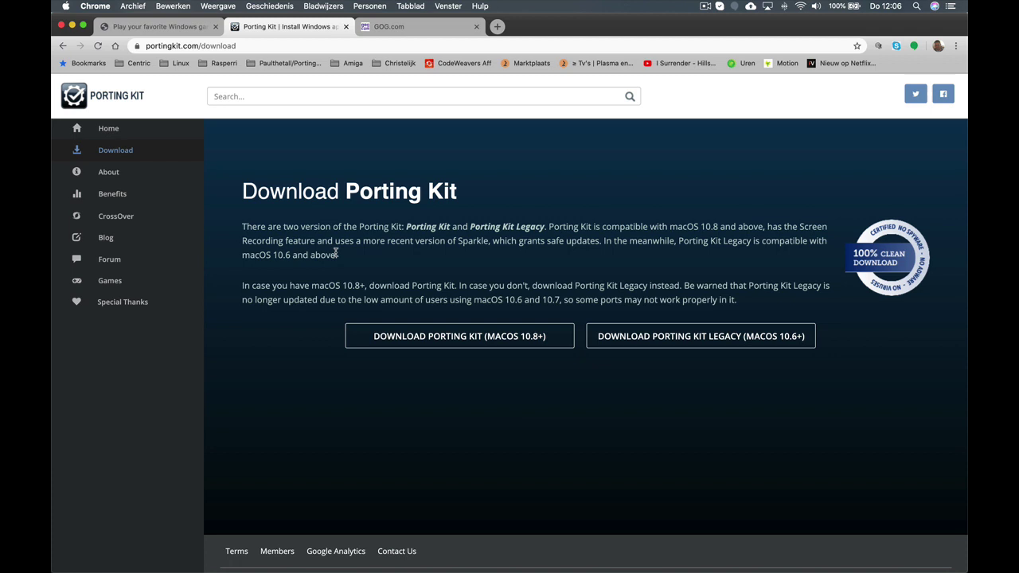
Launch Porting Kit, search 'red', open C&C Red Alert 2 and start its installation
click(160, 561)
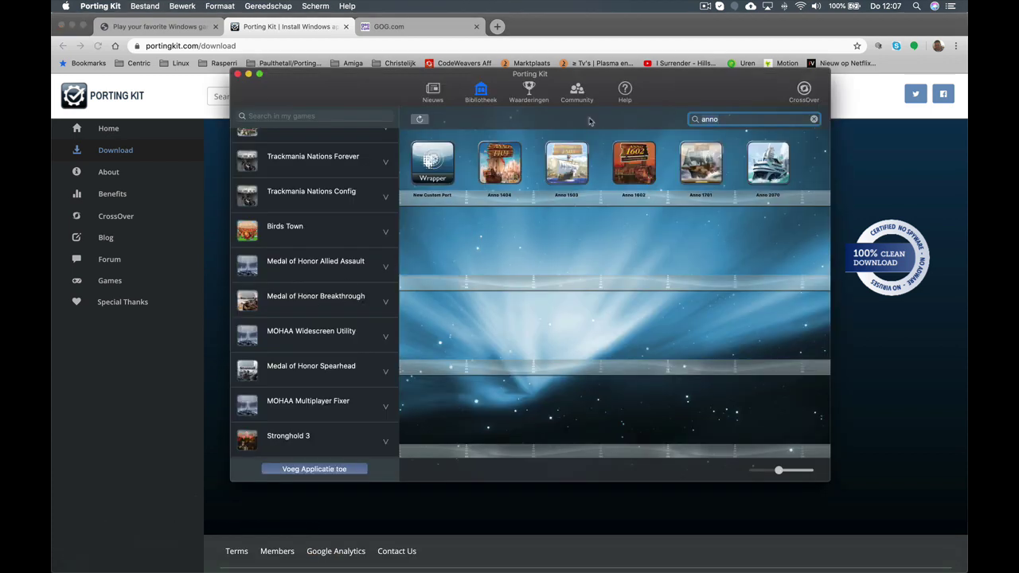
key(BackSpace)
key(BackSpace)
key(BackSpace)
key(BackSpace)
text(red)
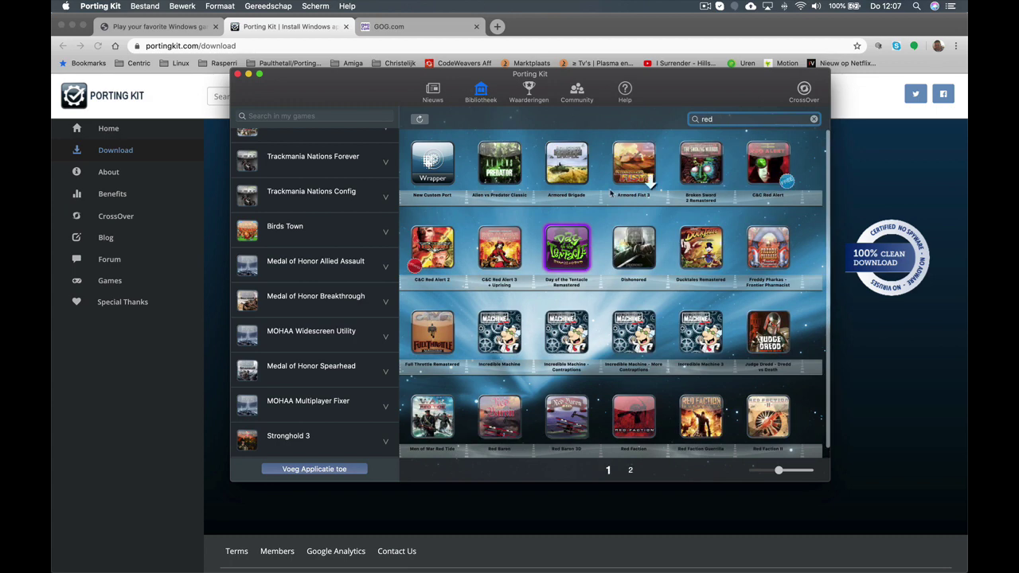
click(447, 266)
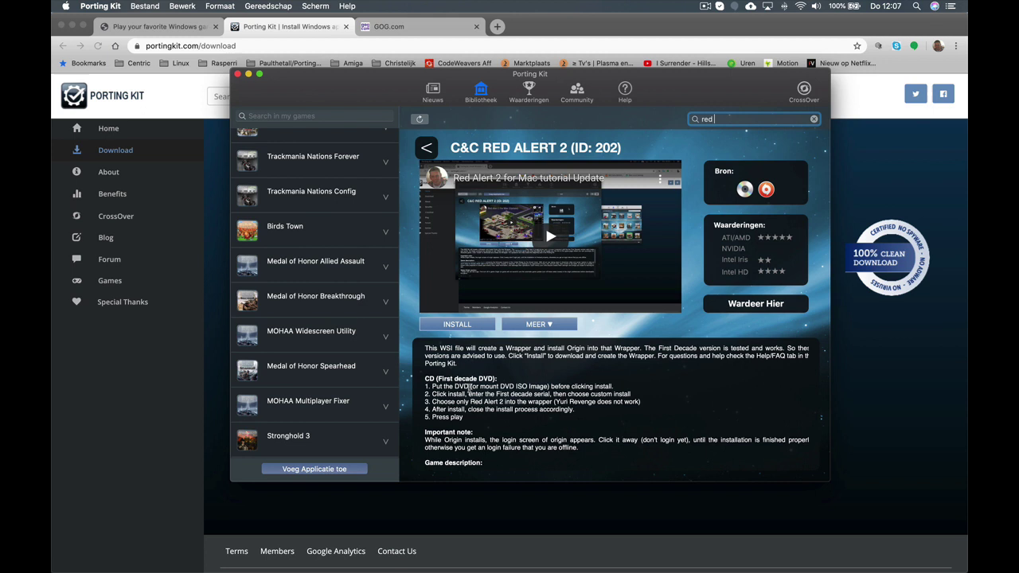
click(468, 327)
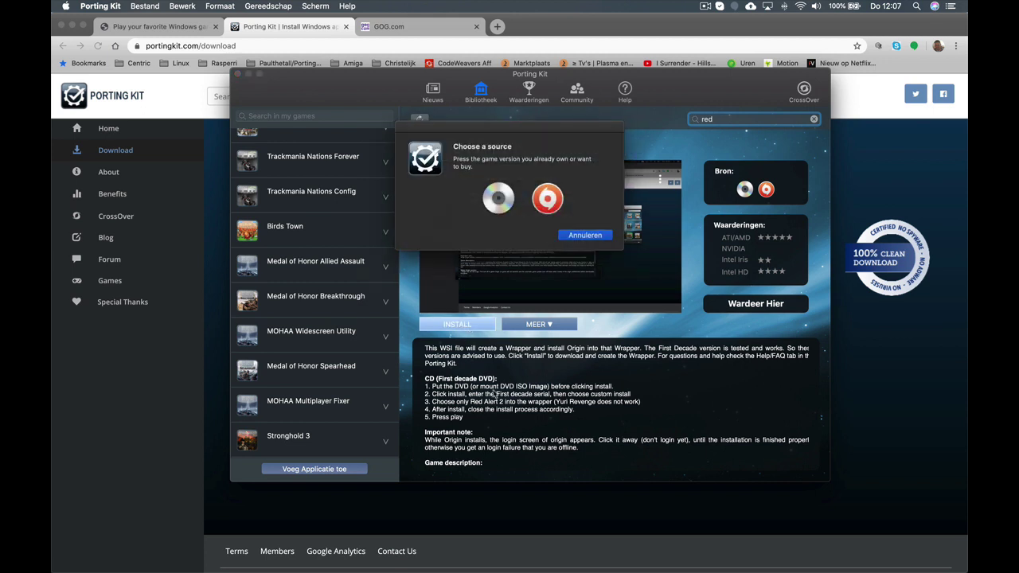
Choose the CD/DVD source for installing C&C Red Alert 2
click(499, 200)
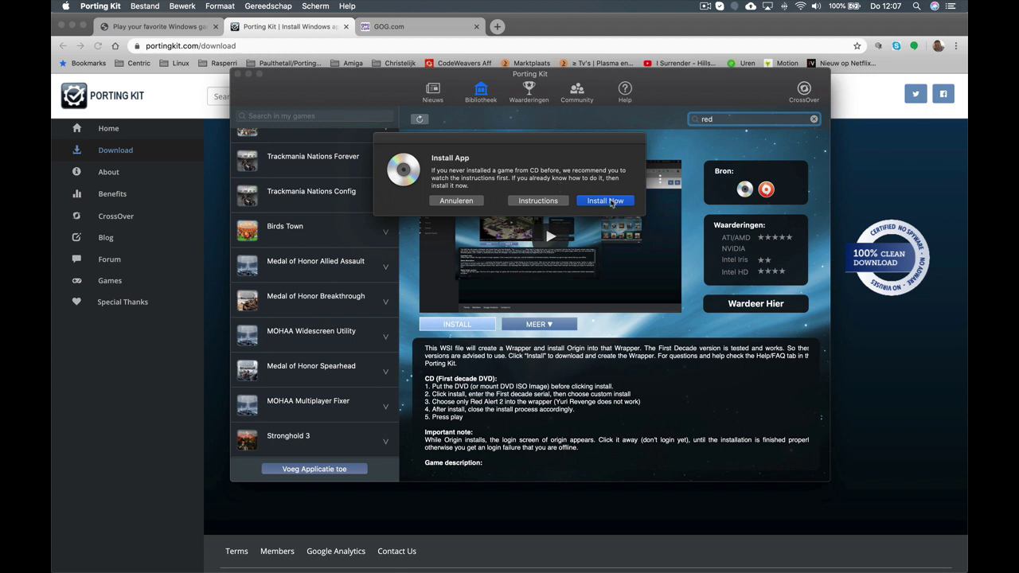
Pass the introduction, accept the agreement, confirm requirements and keep the default destination to build the wrapper
click(610, 202)
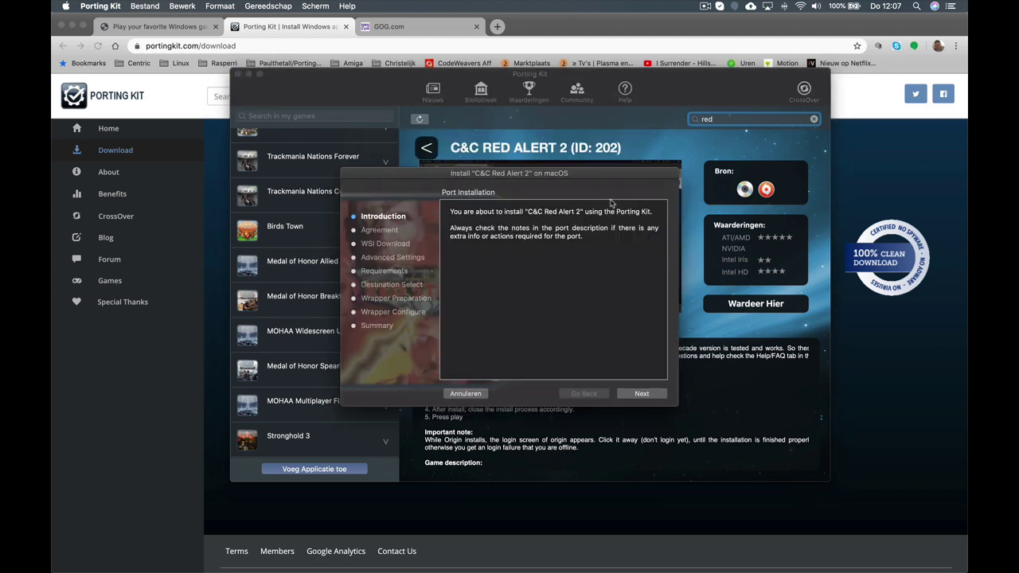
click(639, 395)
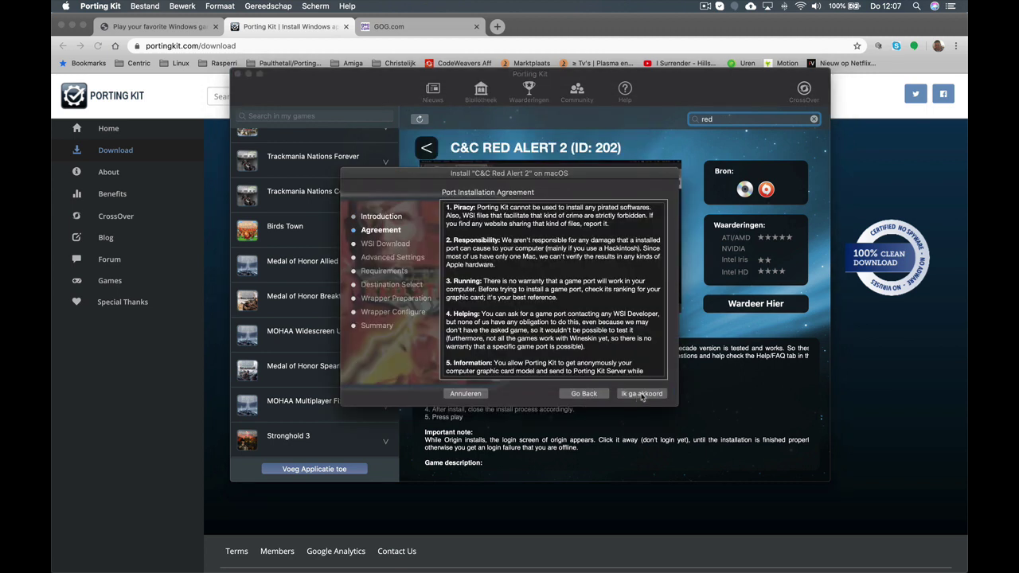
click(642, 394)
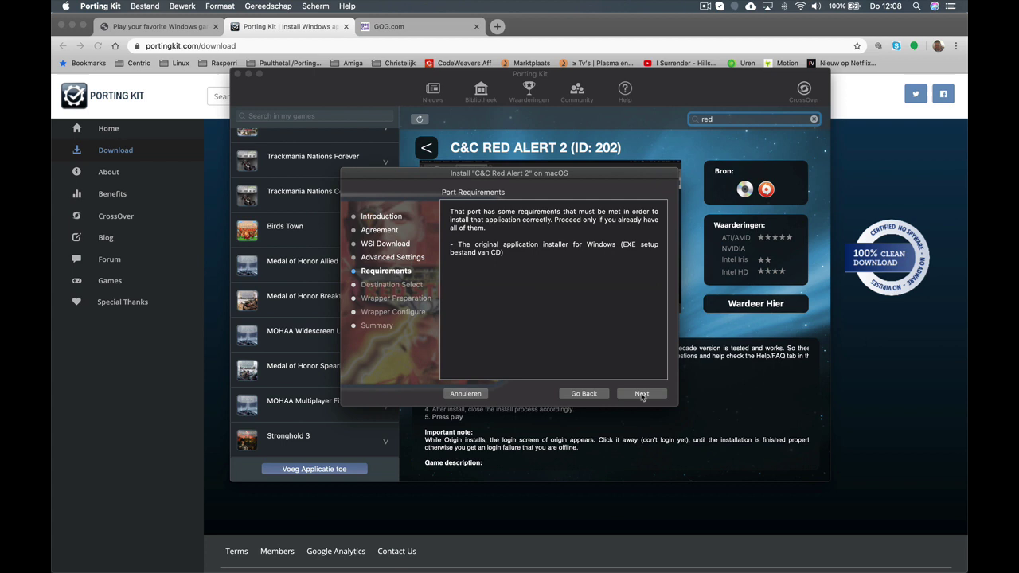
click(642, 394)
click(641, 394)
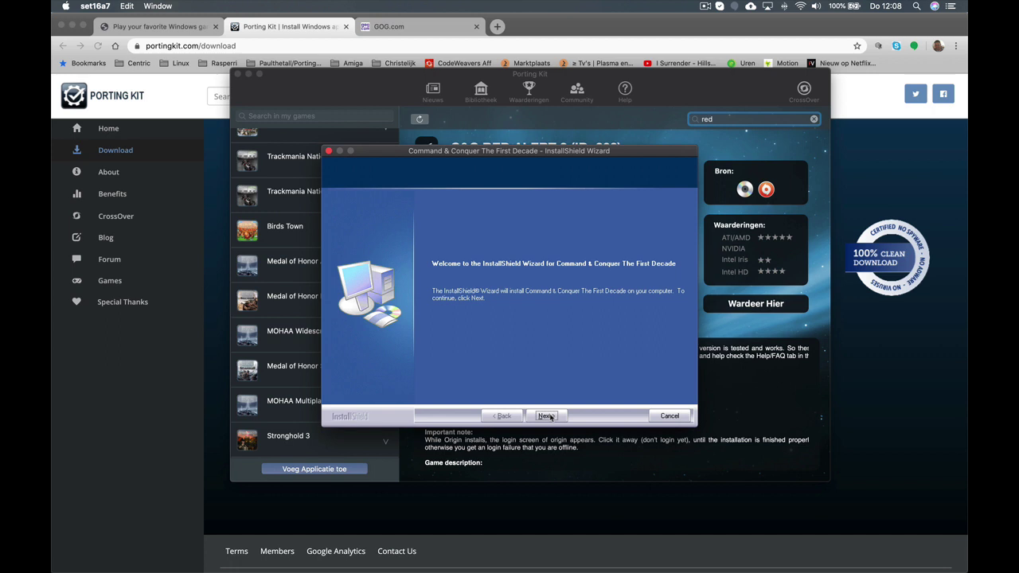
Continue past the installer welcome page and enter the First Decade serial key in the product code fields
click(546, 416)
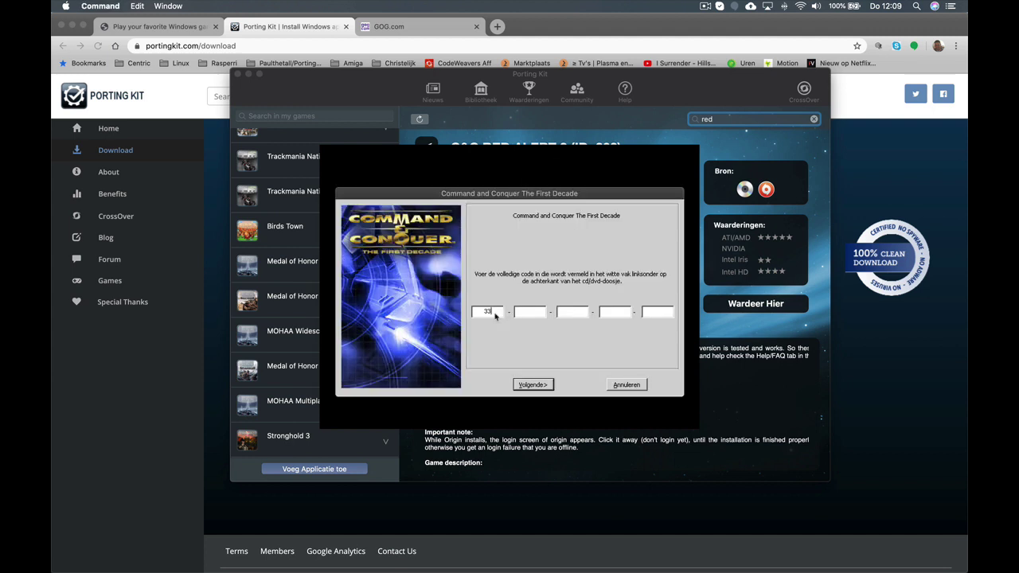
text(33g)
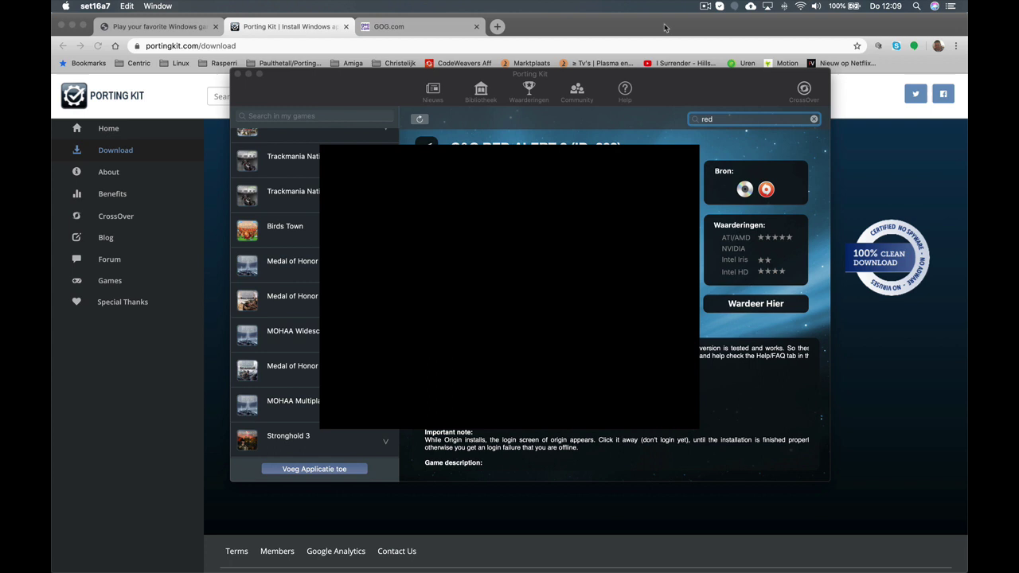
click(704, 7)
click(708, 48)
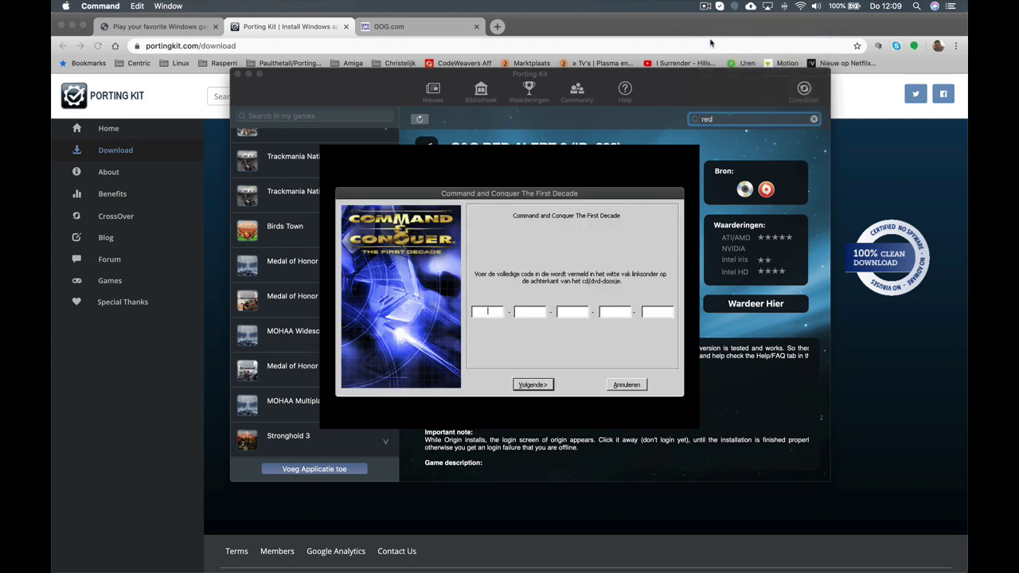
click(704, 6)
click(708, 39)
click(705, 7)
click(708, 39)
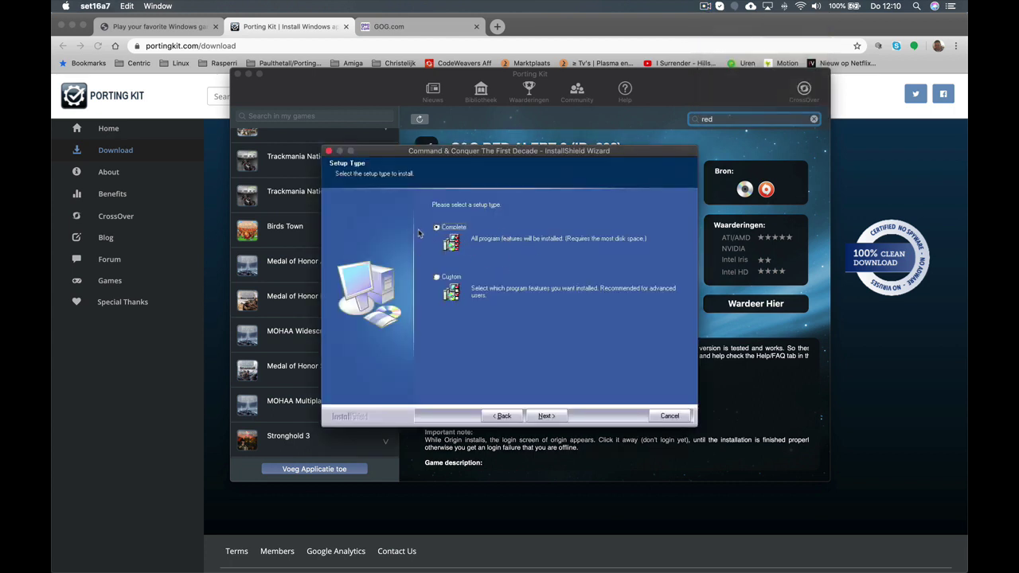
Choose a Custom setup and keep the default destination folder to reach the feature list
click(438, 278)
click(546, 416)
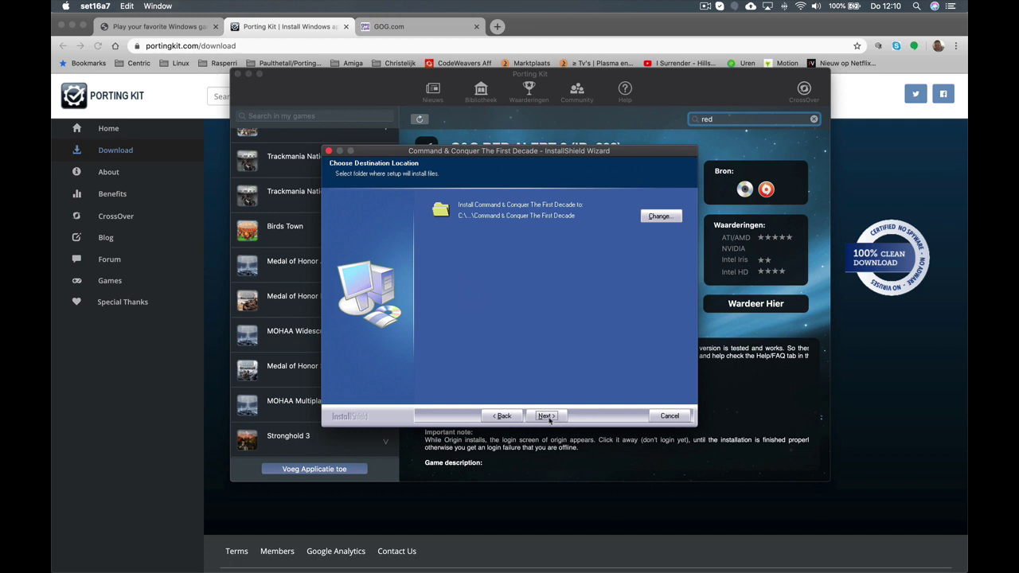
click(546, 416)
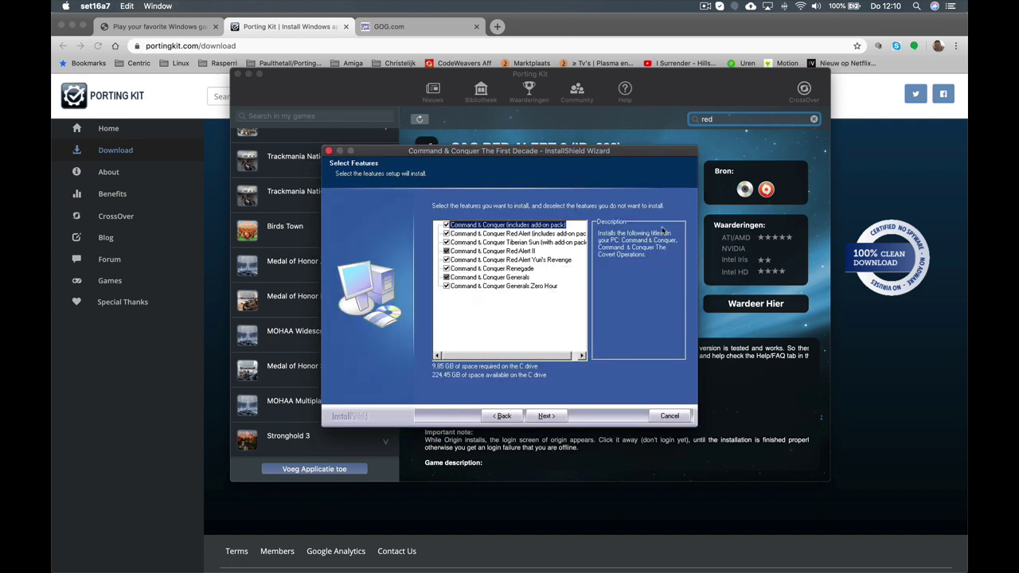
click(705, 6)
click(720, 39)
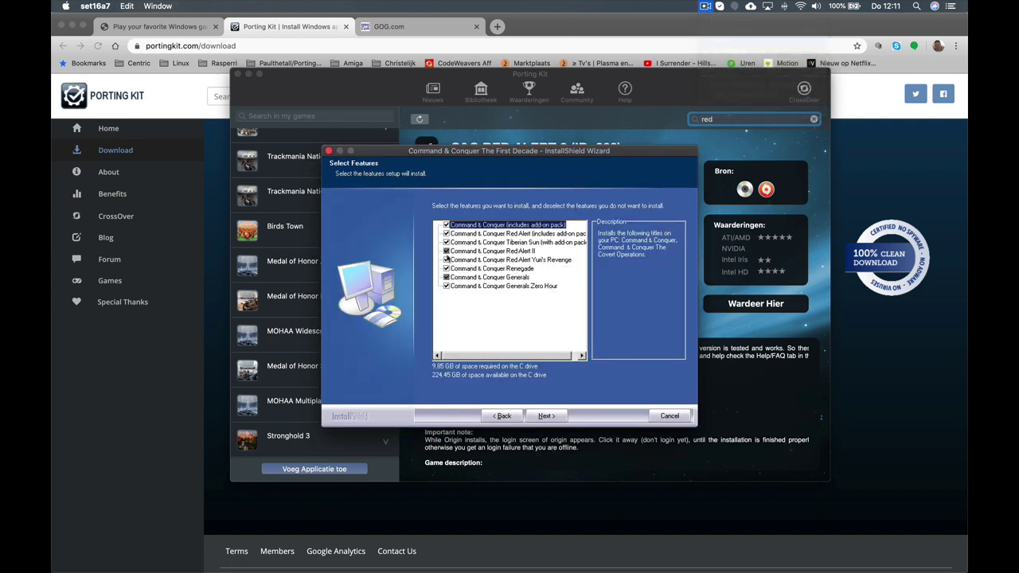
Untick C&C, Red Alert, Tiberian Sun, Generals, Zero Hour, Renegade and Yuri's Revenge, leaving Red Alert II
click(447, 225)
click(446, 233)
click(446, 242)
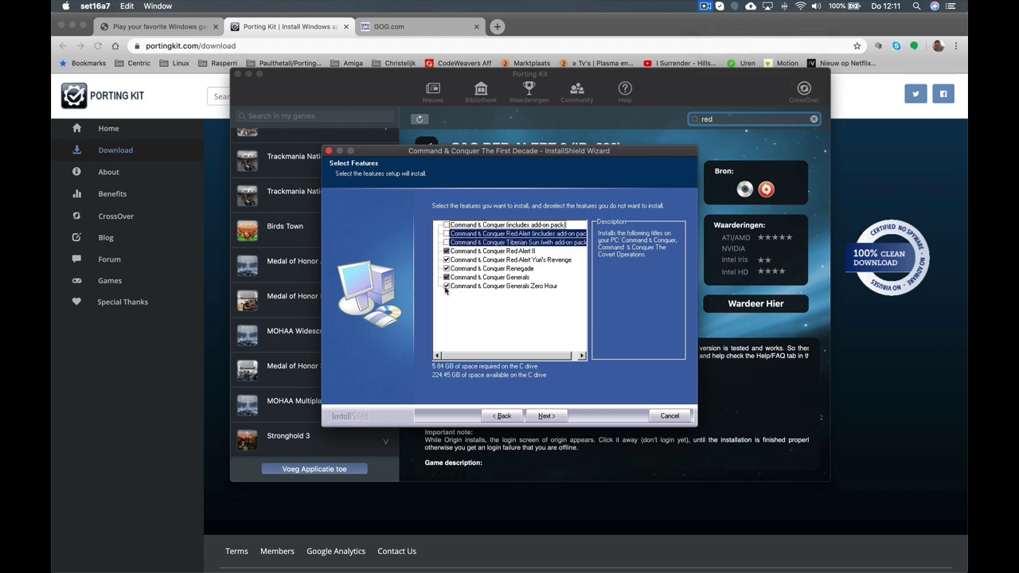
click(447, 285)
click(447, 277)
click(447, 269)
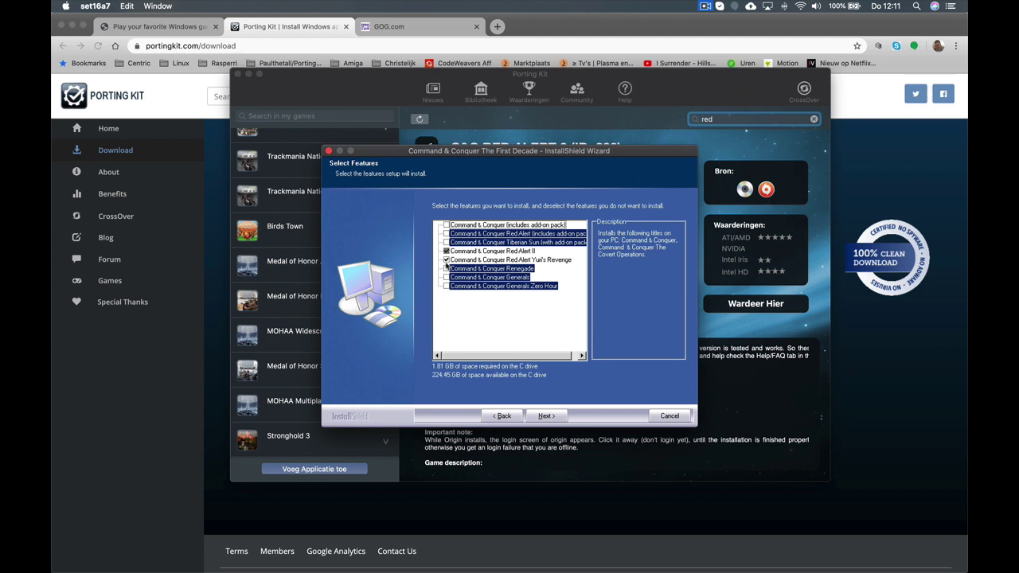
click(446, 259)
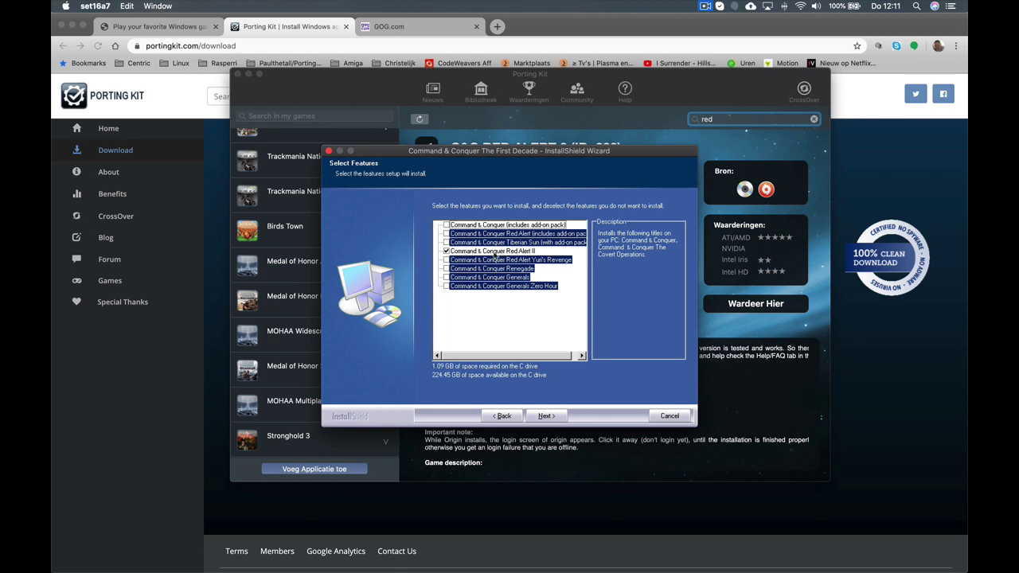
Confirm the Red Alert II-only selection and complete the Red Alert II serial number form
click(545, 416)
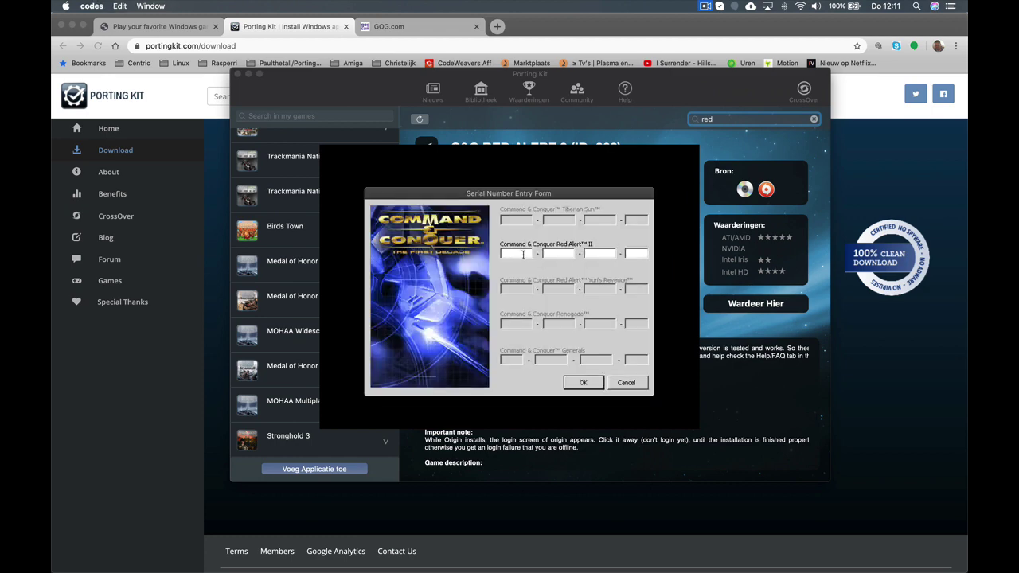
click(705, 7)
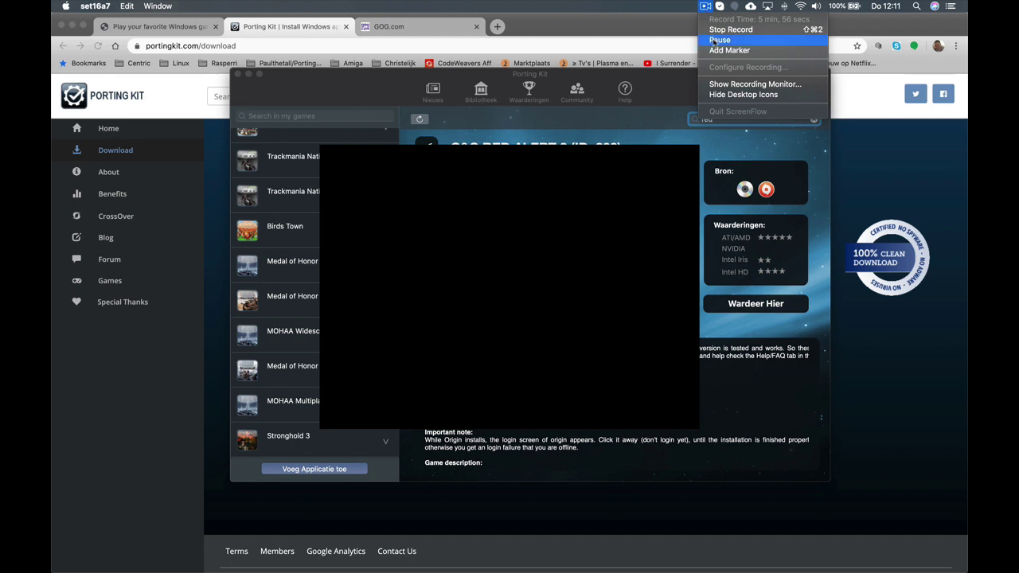
click(714, 39)
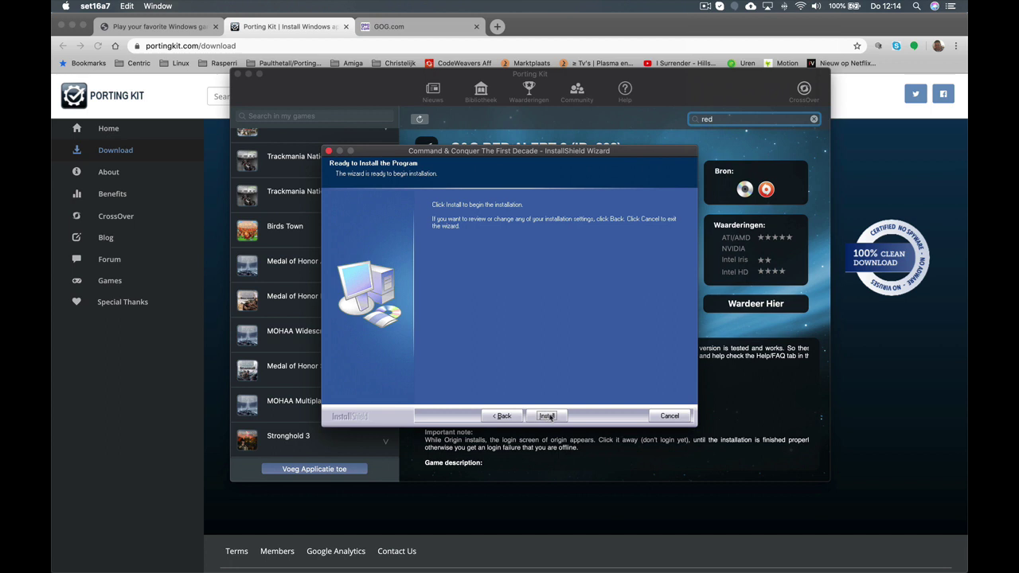
Install Command & Conquer The First Decade with Red Alert II and wait for the completion page
click(548, 415)
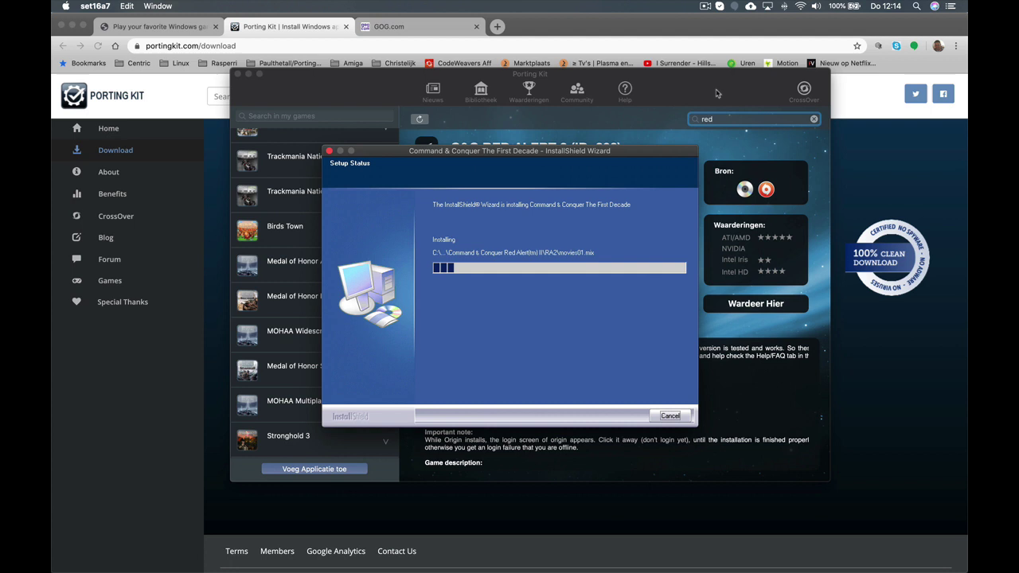
click(705, 8)
click(713, 39)
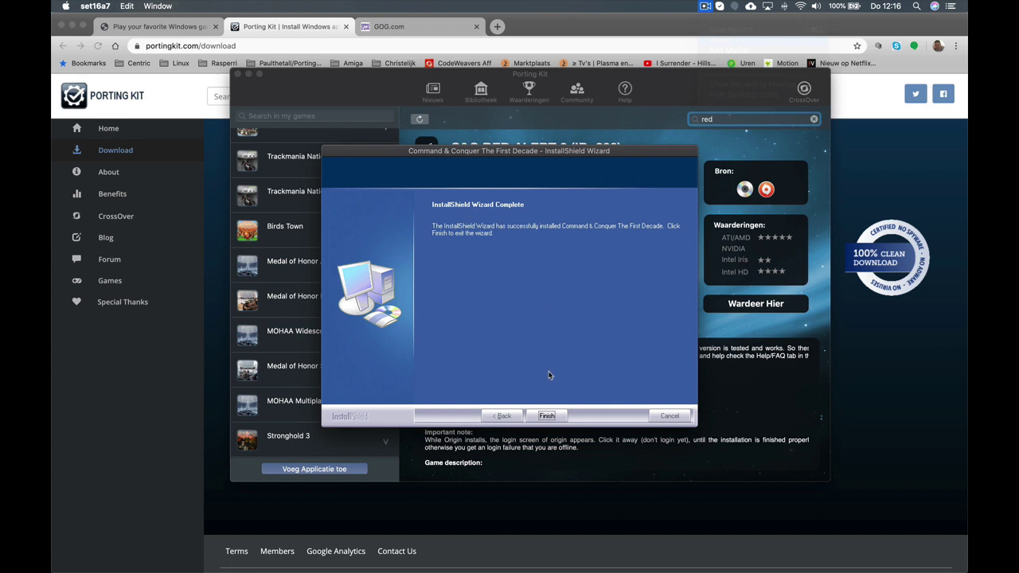
Finish the First Decade installer, choose Register Later, and close the success summary and notification
click(545, 415)
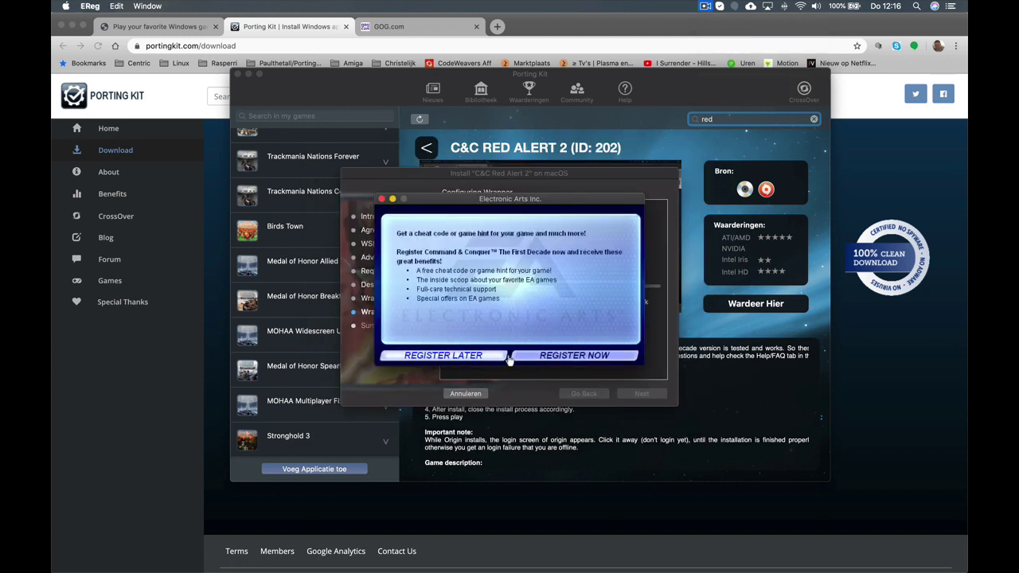
click(474, 358)
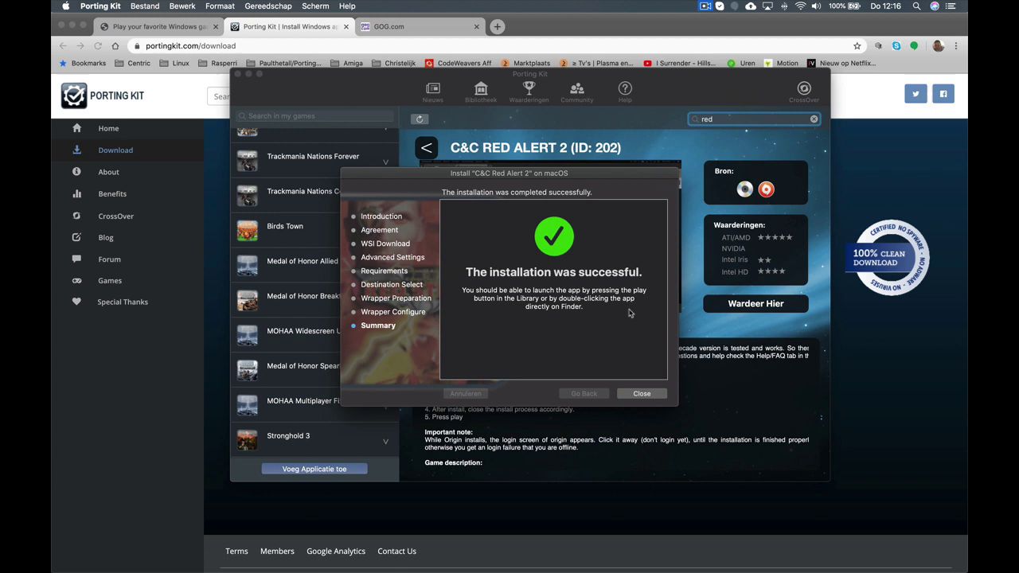
click(641, 394)
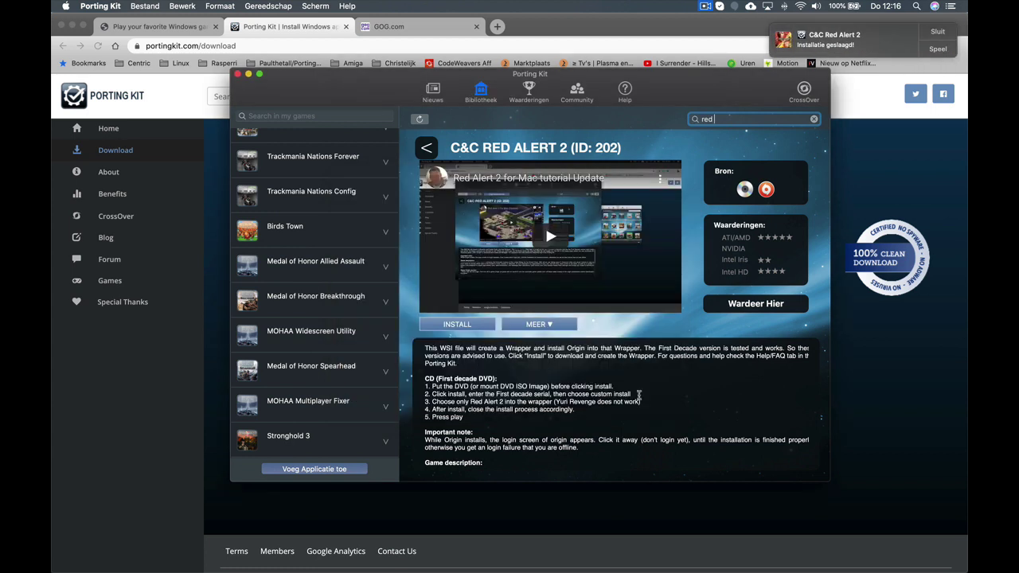
click(941, 33)
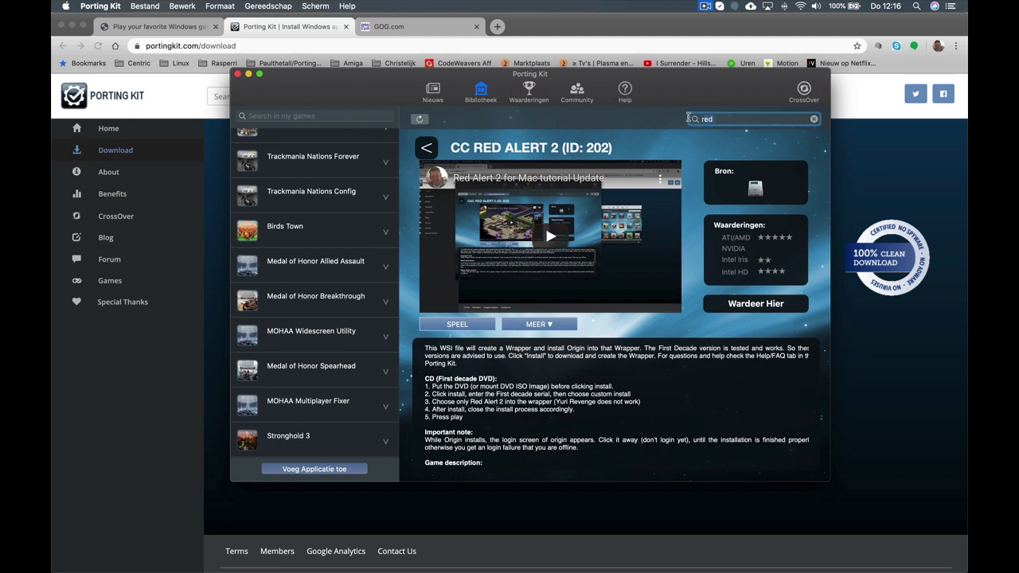
Search the library for 'renegad', view the C&C Renegade page, then go back to the results
key(BackSpace)
key(BackSpace)
text(eg)
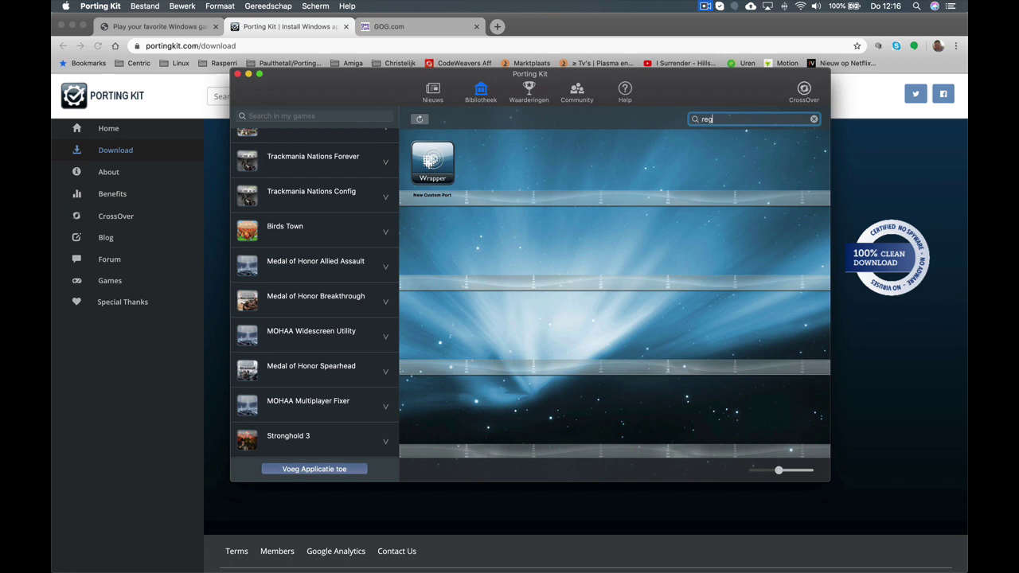
key(BackSpace)
text(ne)
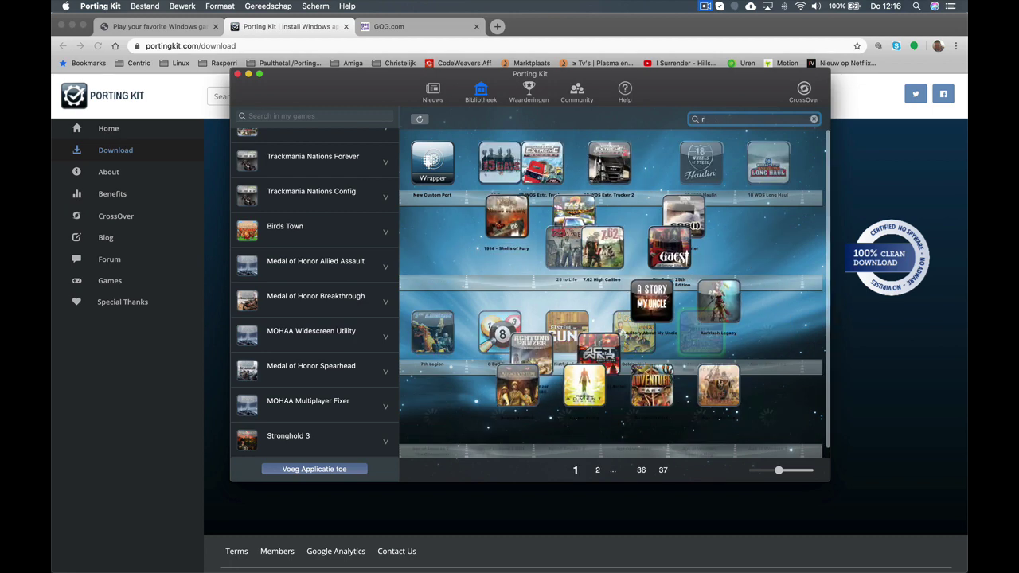
text(gade)
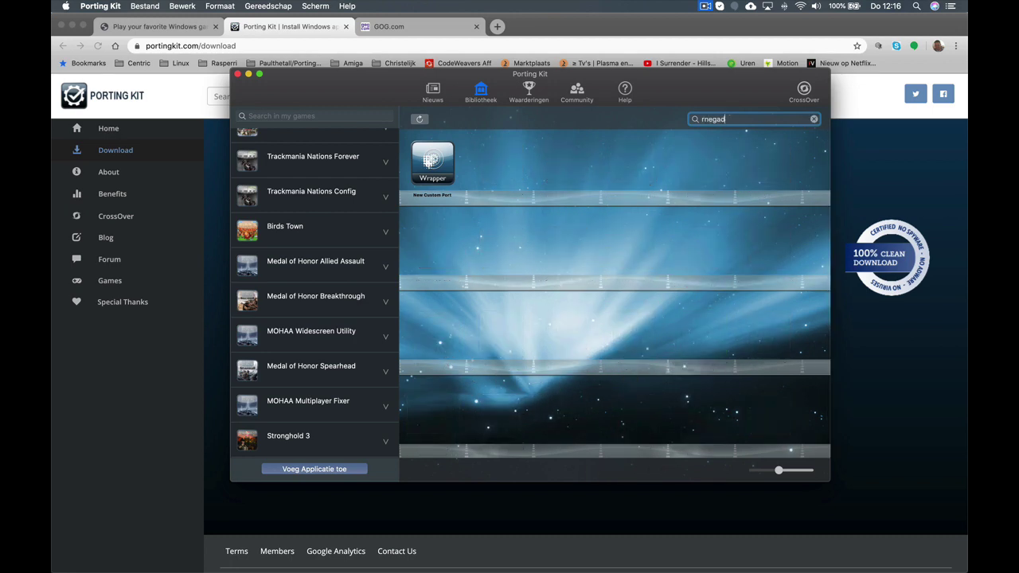
key(BackSpace)
key(BackSpace)
key(BackSpace)
key(BackSpace)
text(negad)
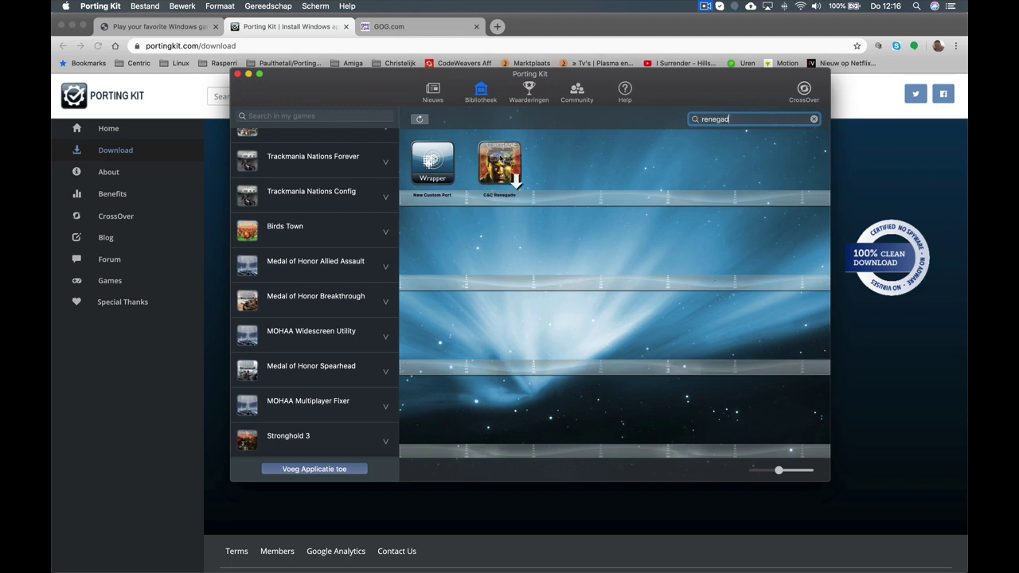
click(499, 160)
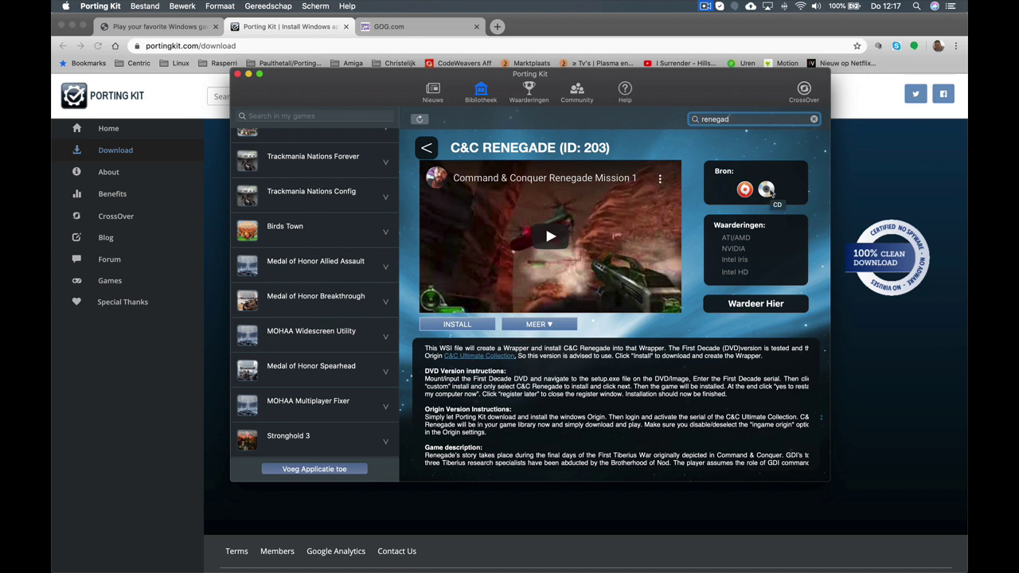
click(427, 148)
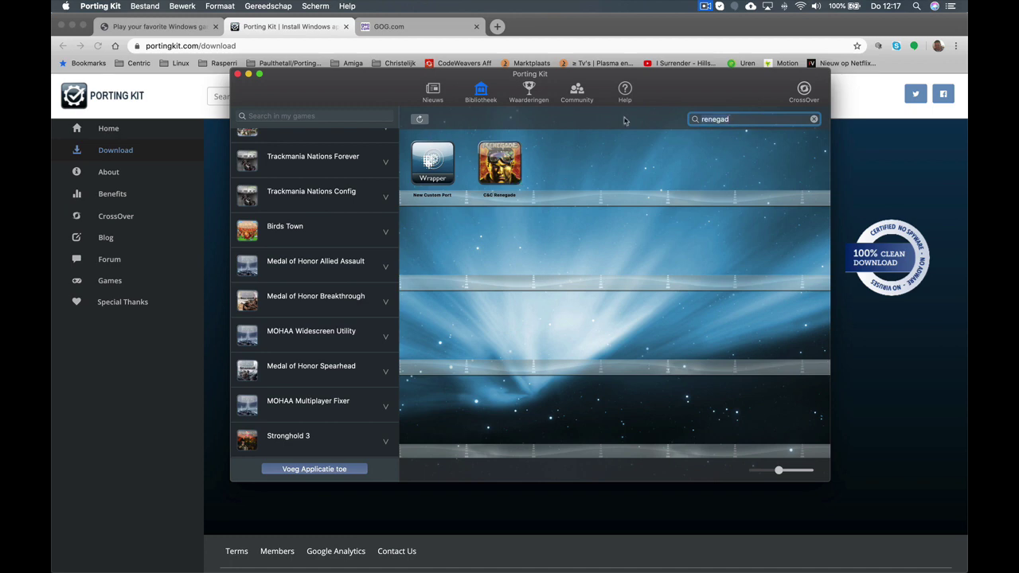
Change the search to 'red' and open C&C Red Alert 2 from the My Games list
key(super+a)
text(red)
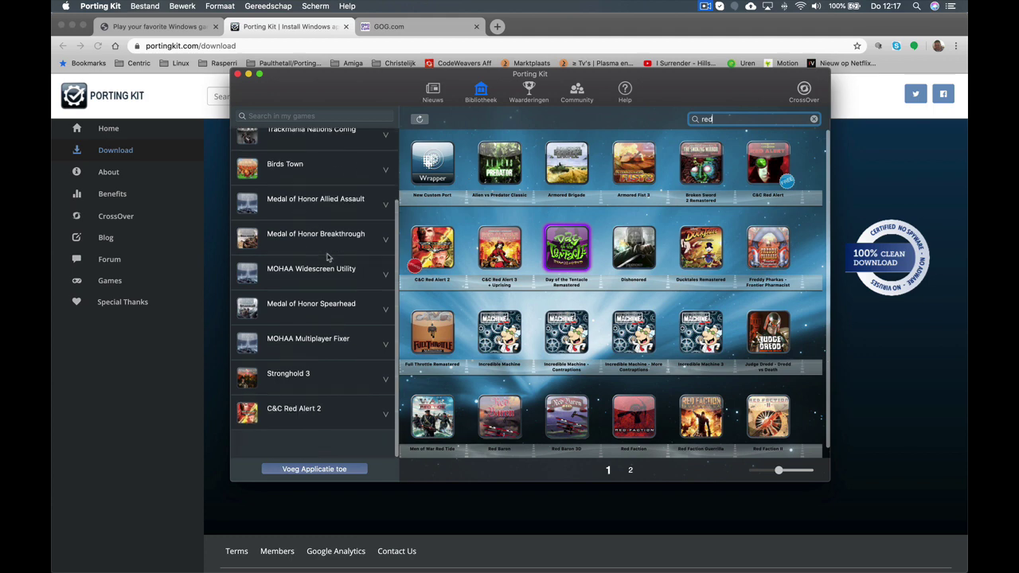
scroll(327, 256, up, 1)
click(307, 437)
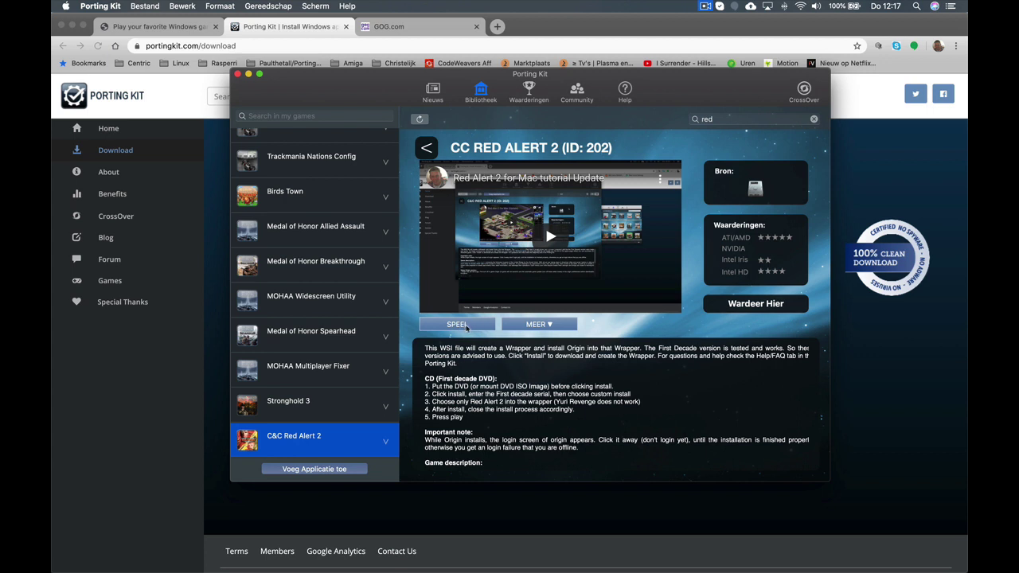
Launch Red Alert 2 with SPEEL and let it load past the intro to the menu
click(468, 327)
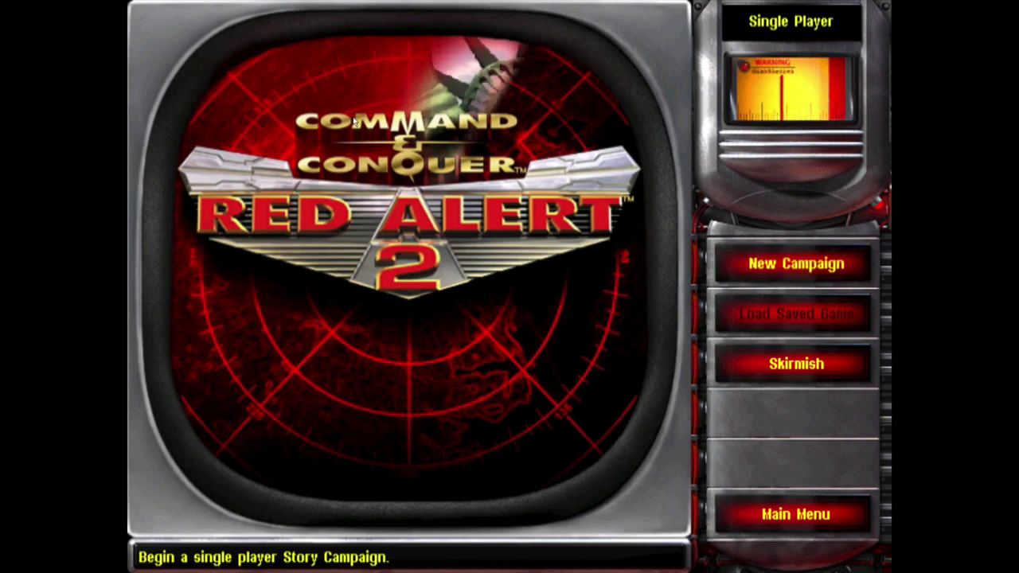
Start a New Campaign and pick the Allied eagle emblem to begin the first mission
key(Return)
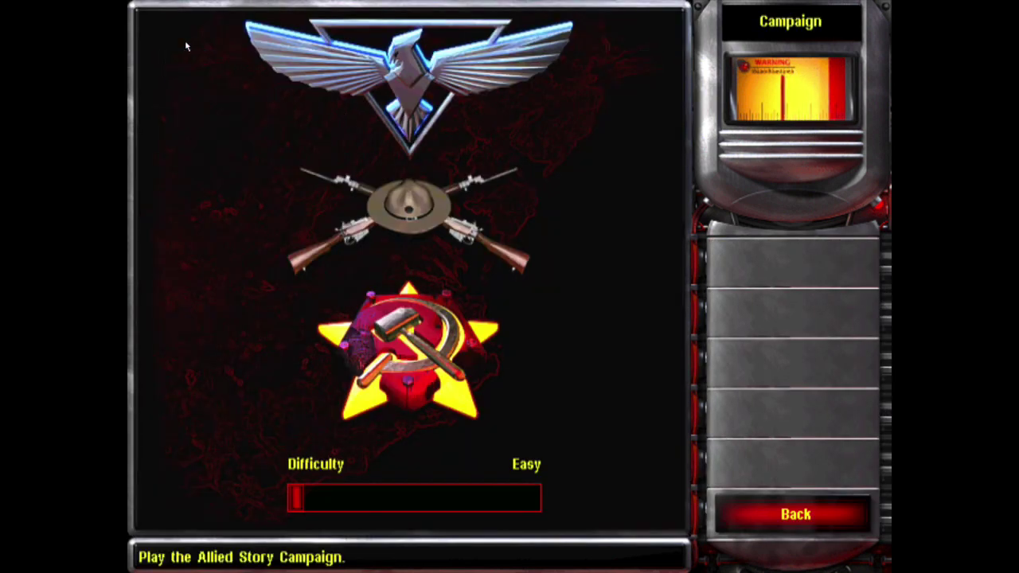
click(186, 48)
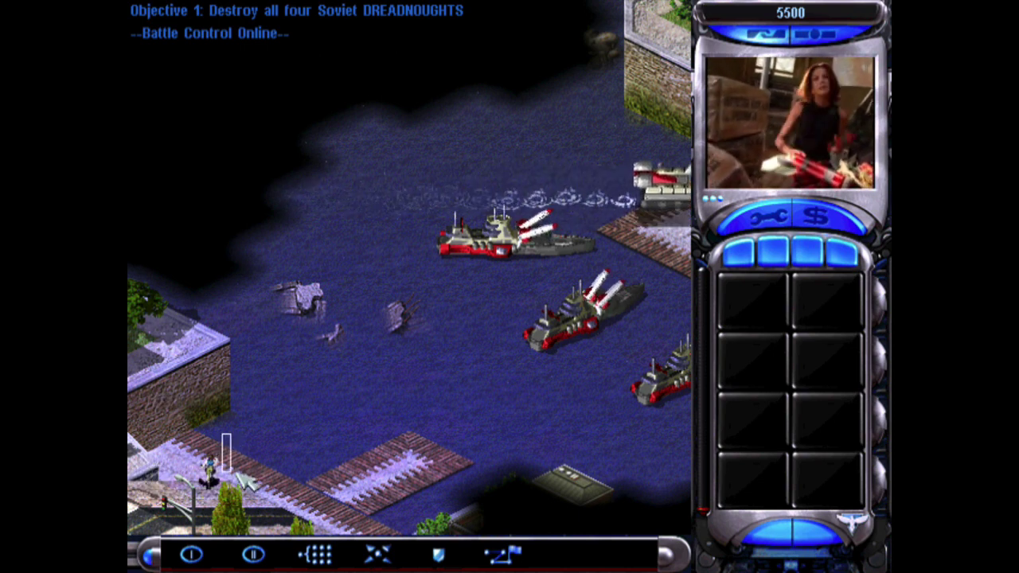
Move the dock soldier up the dock, pan the map, and send the ship toward the pier
drag(223, 433, 292, 501)
click(389, 411)
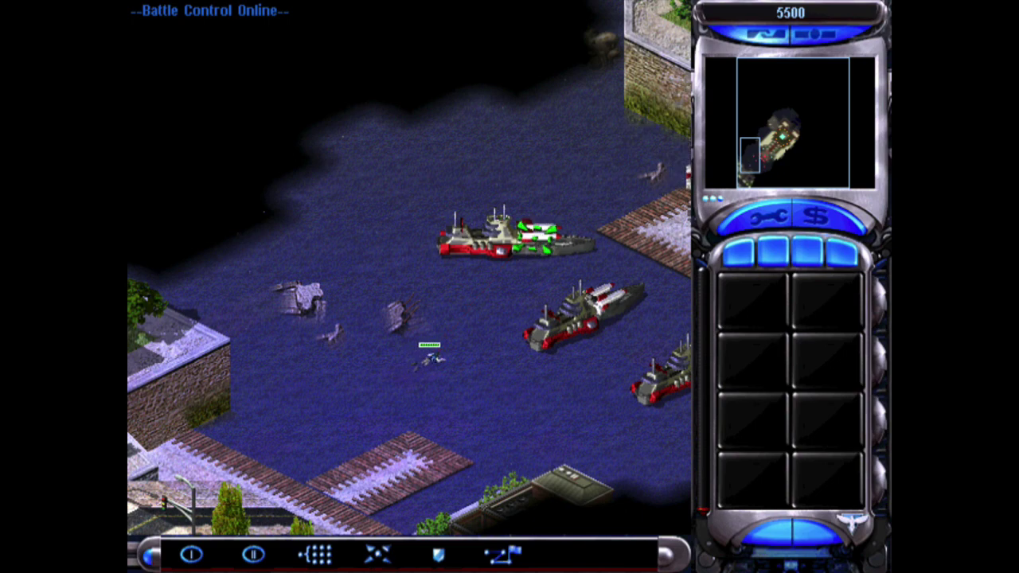
key(Right)
key(Right)
key(Right)
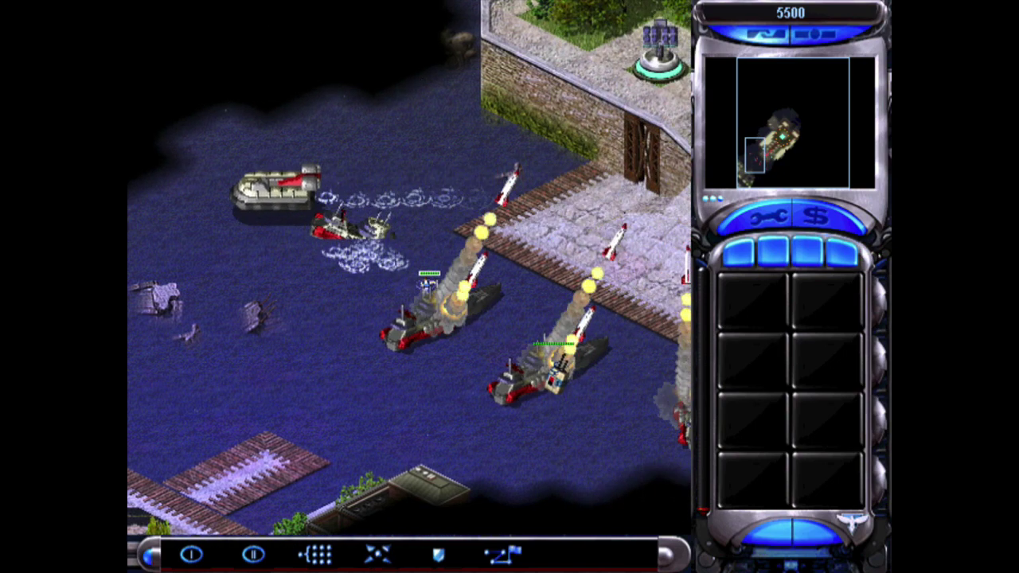
key(Down)
key(Right)
key(Right)
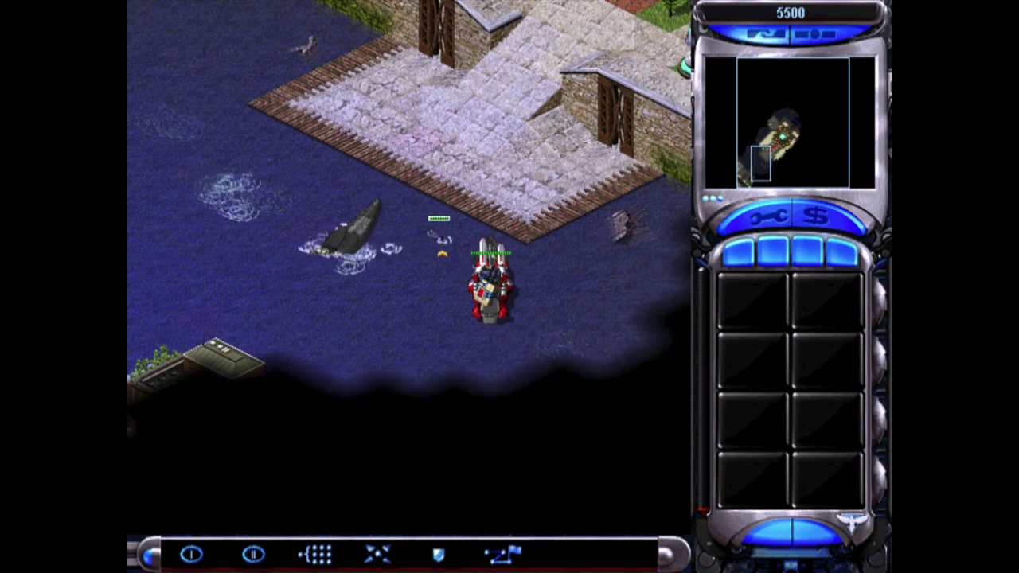
click(451, 137)
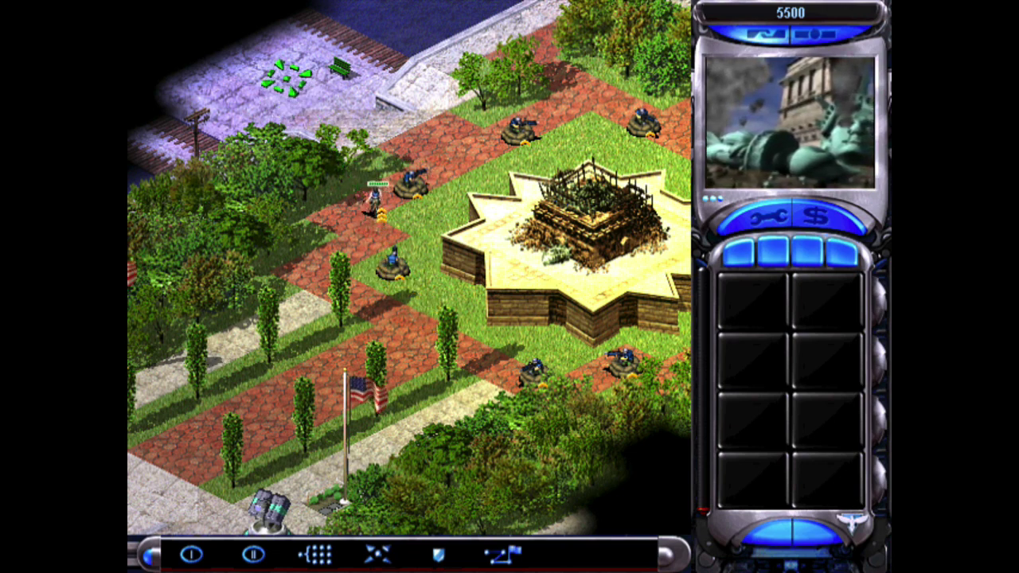
Walk the soldier across the plaza, then pause the mission with Esc
mouse_move(136, 9)
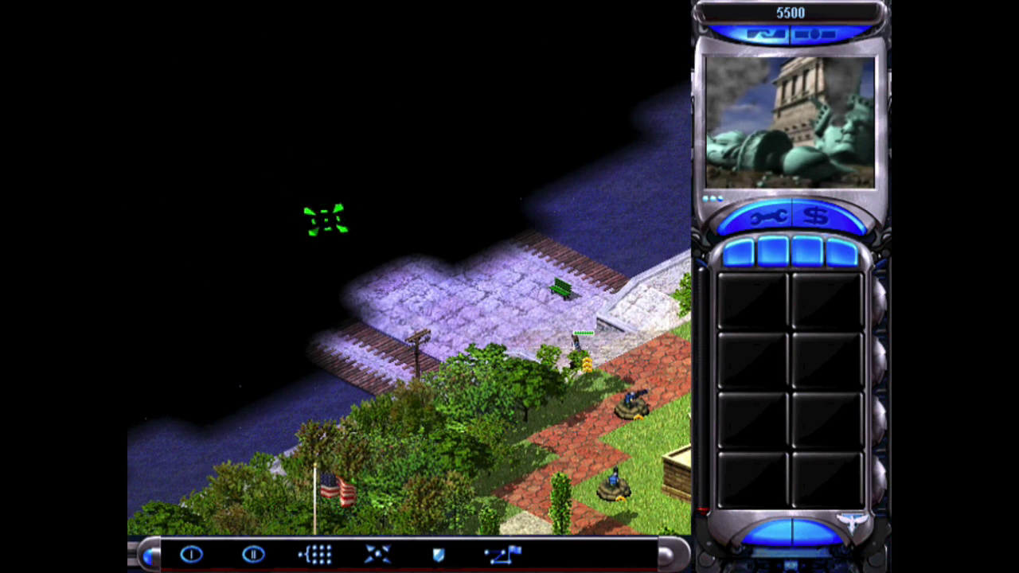
click(331, 234)
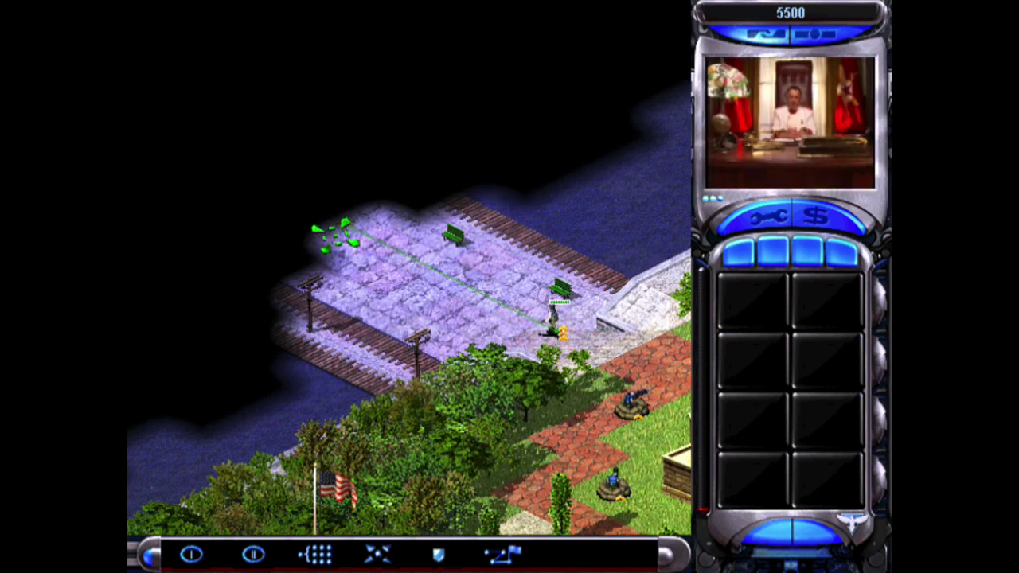
click(335, 236)
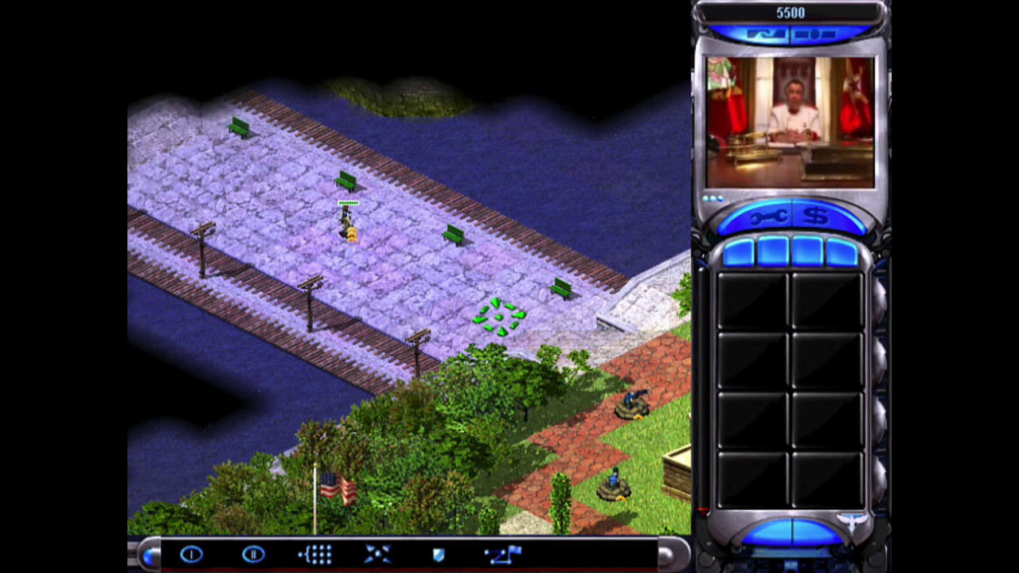
key(Escape)
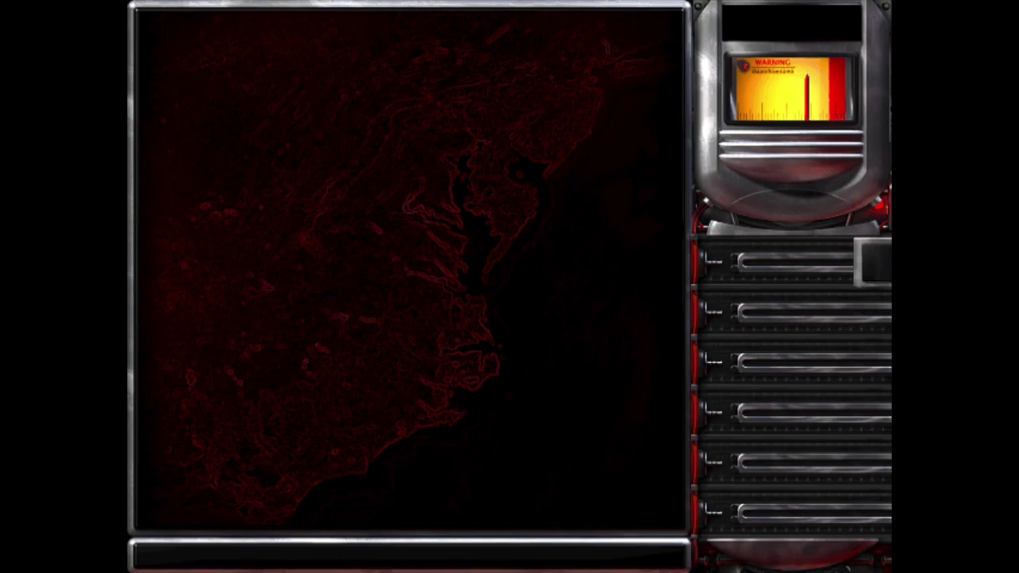
Abort the mission and confirm quitting Red Alert 2
key(Escape)
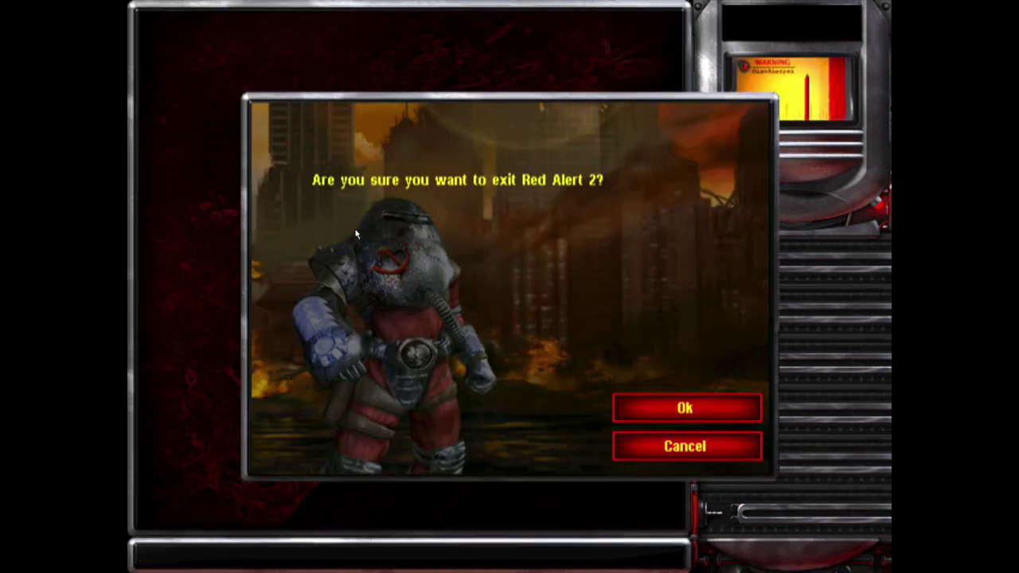